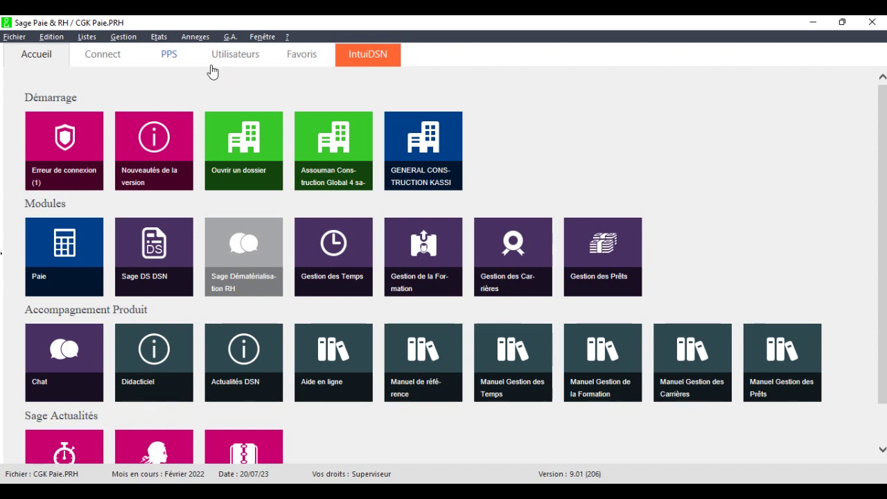
Open the entries of the SALAIRES (SL) journal in the accounting model and create a new pièce.
click(87, 37)
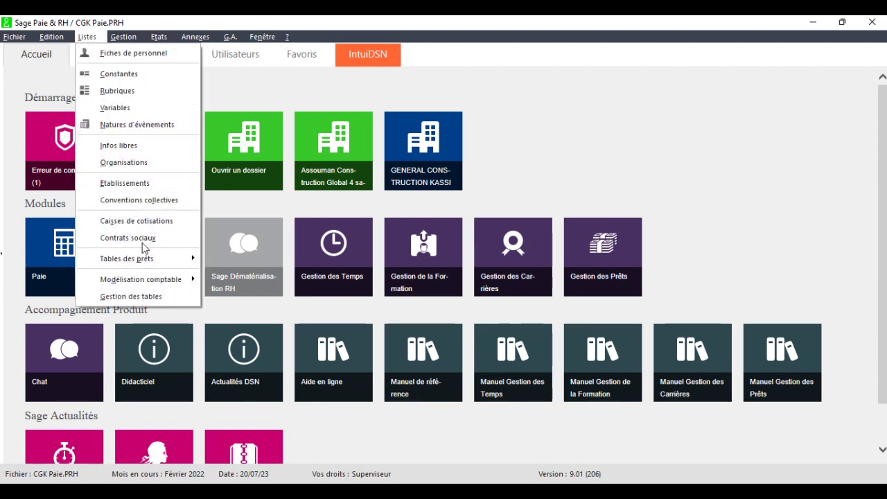
mouse_move(150, 283)
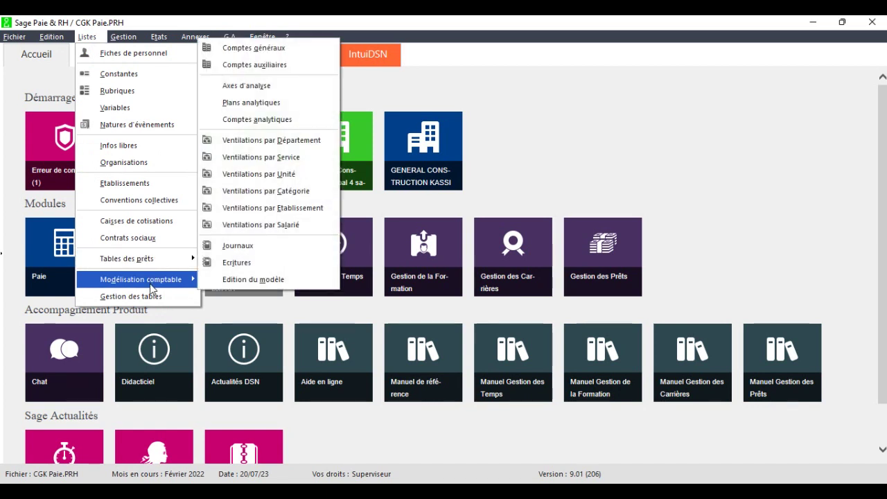
click(267, 263)
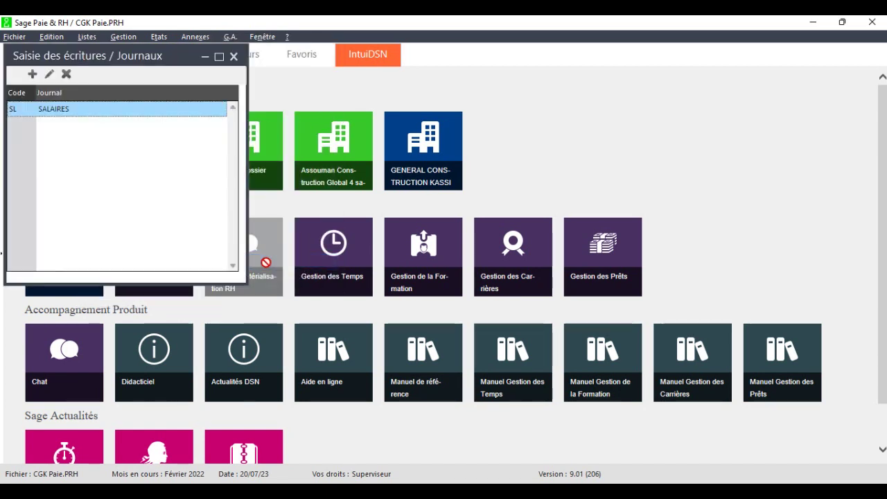
double_click(83, 109)
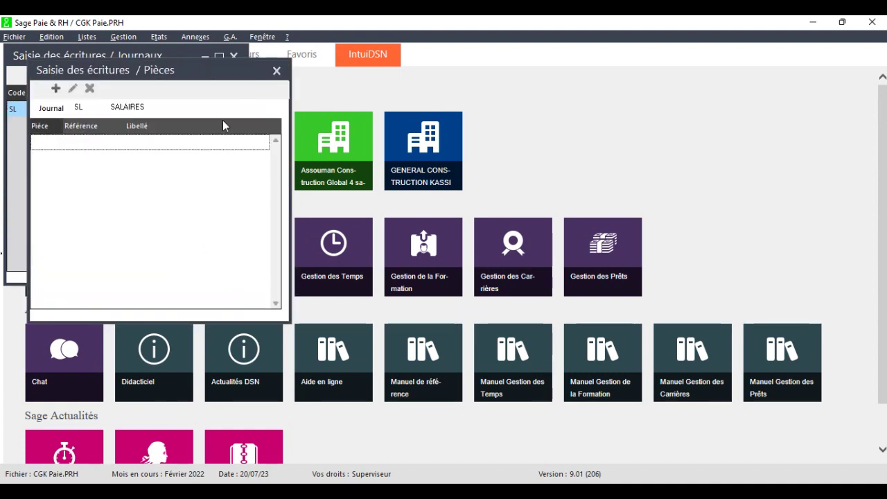
click(55, 91)
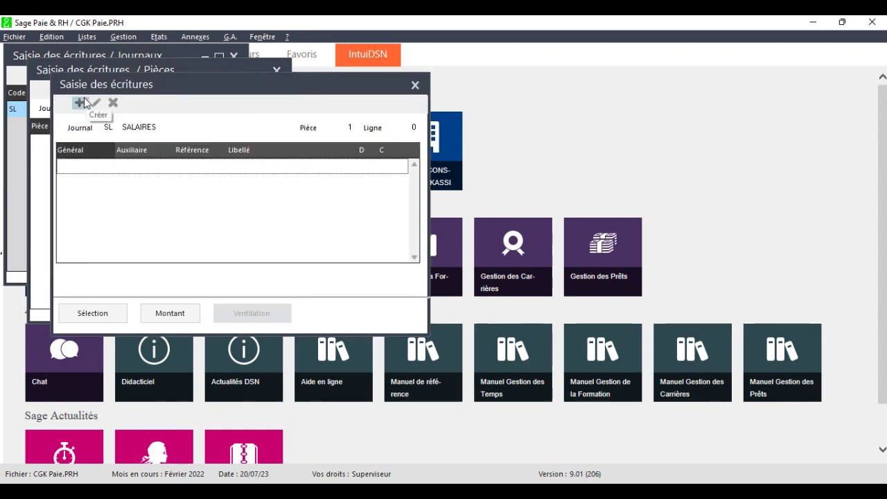
Create a debit entry on general account 66110000 labelled "Salaire de base", keeping the default personnel selection.
click(85, 102)
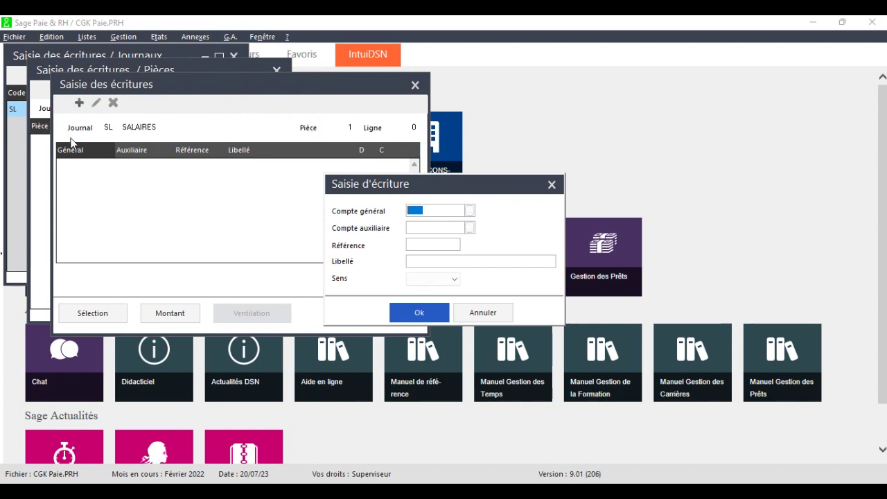
click(470, 211)
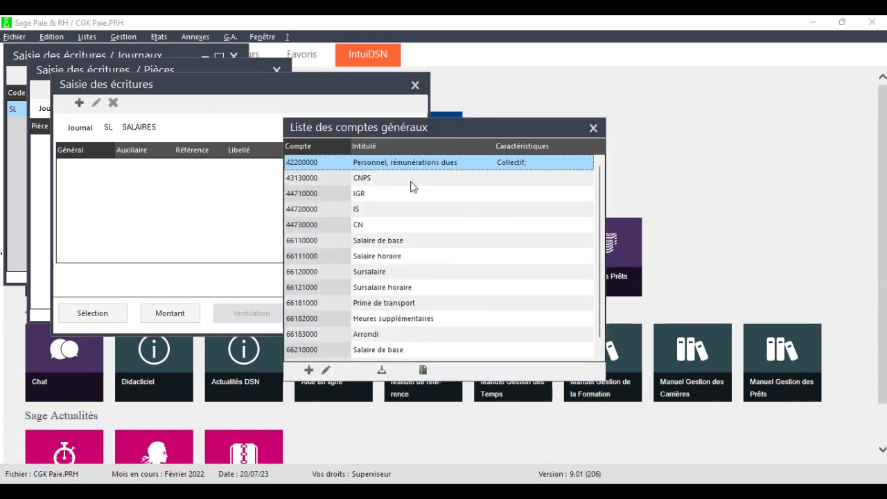
double_click(385, 241)
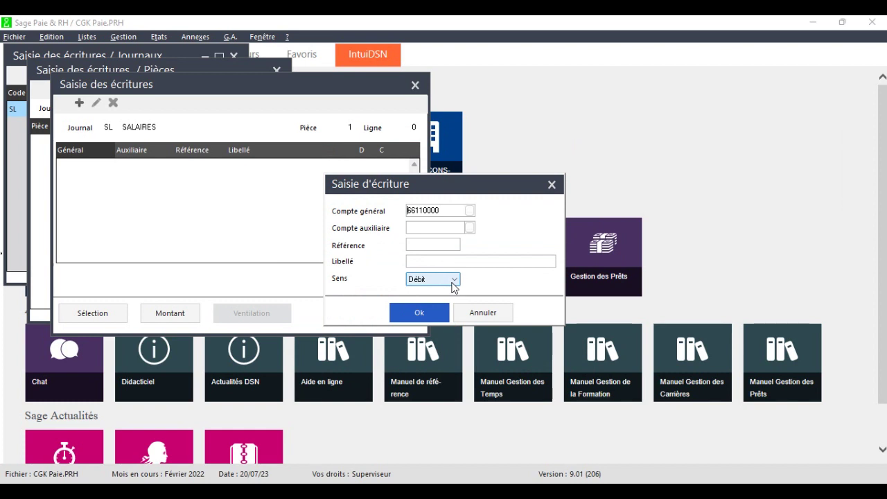
click(427, 261)
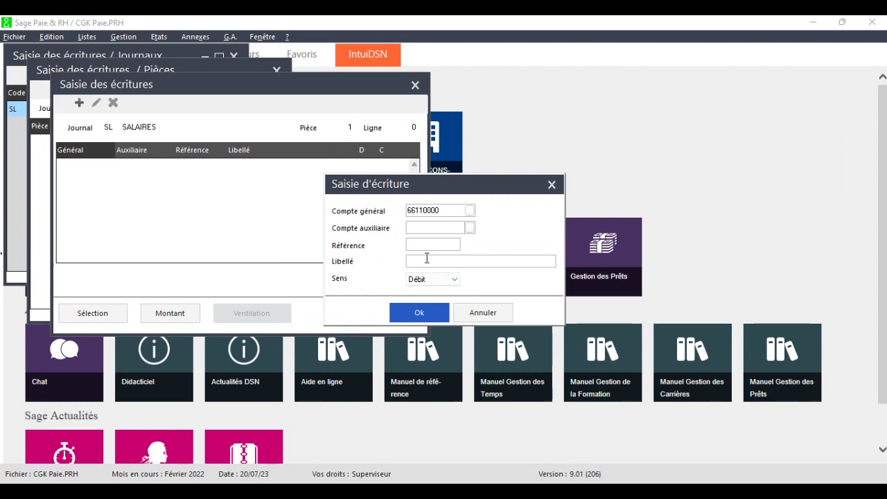
text(s)
key(BackSpace)
text(Salaire de base)
click(436, 316)
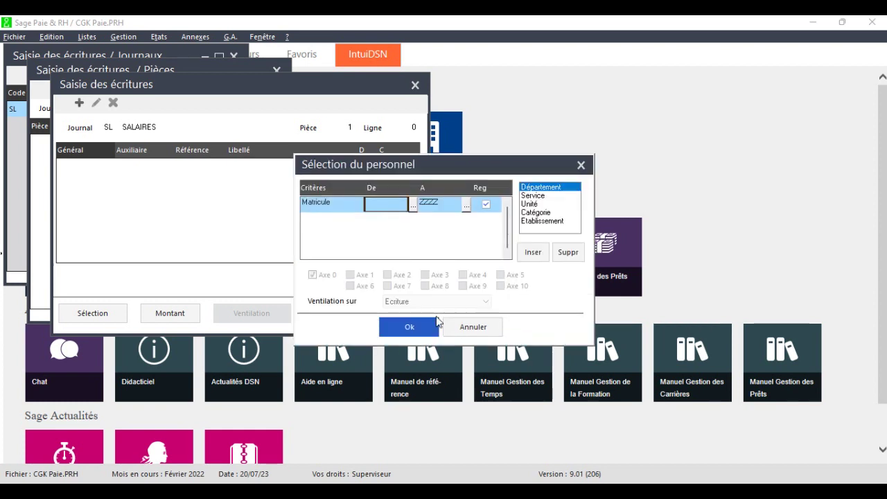
click(412, 321)
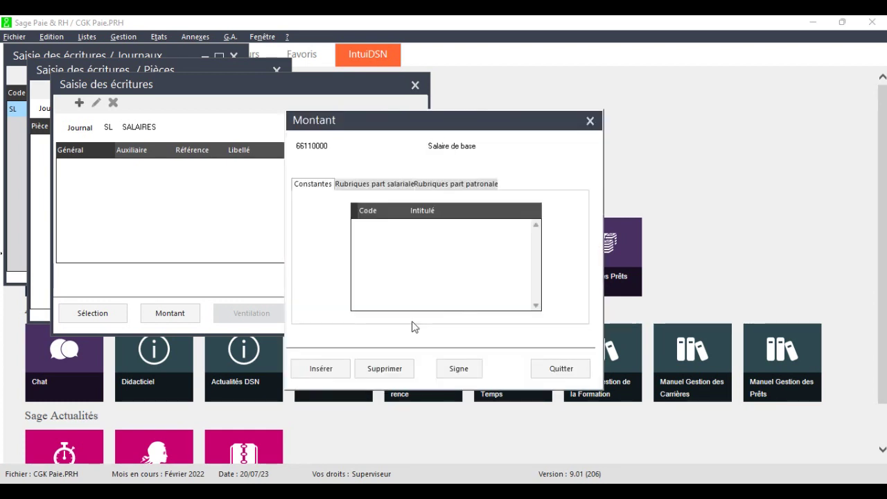
Insert rubrique 10 SALAIRE DE BASE as an employee-share element to add to the 66110000 entry's amount.
click(369, 184)
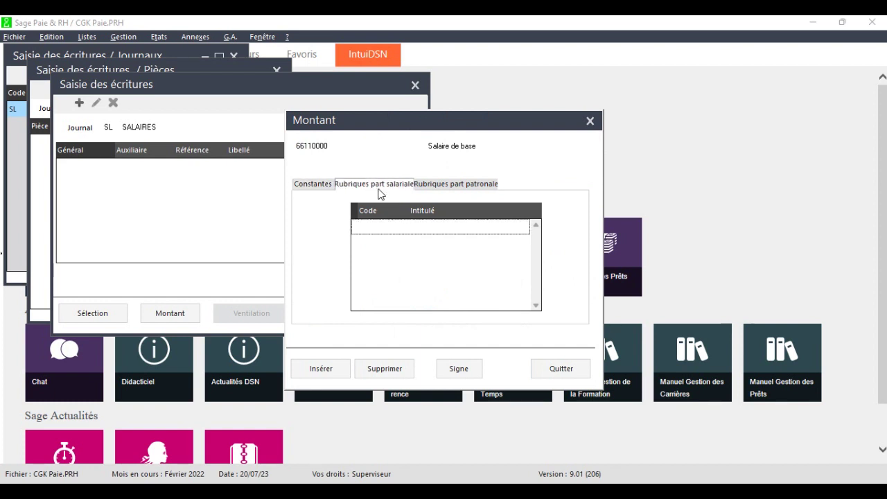
click(312, 185)
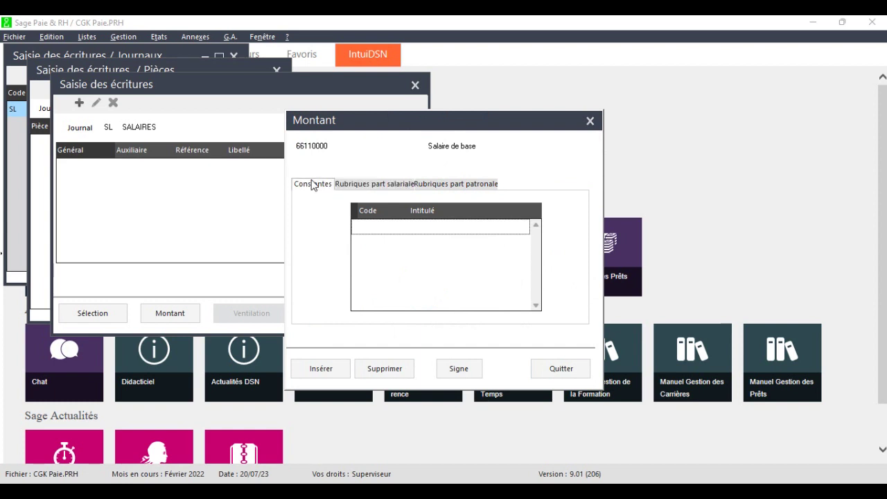
click(388, 186)
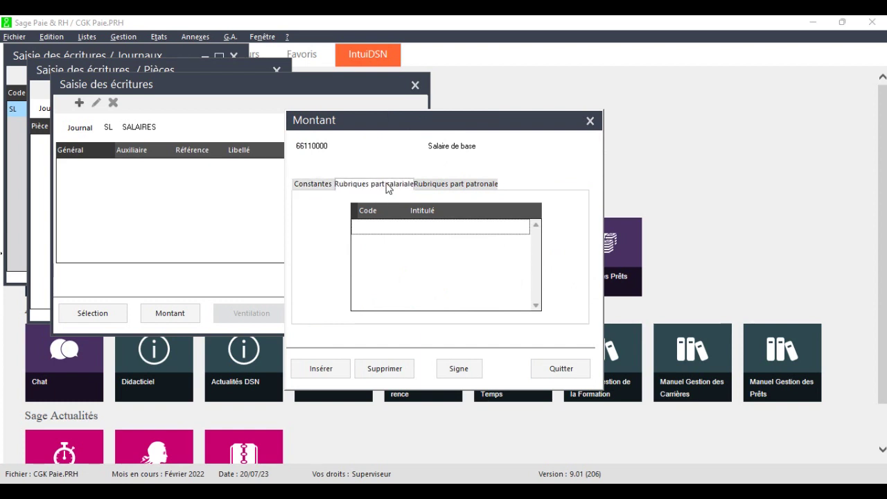
click(323, 368)
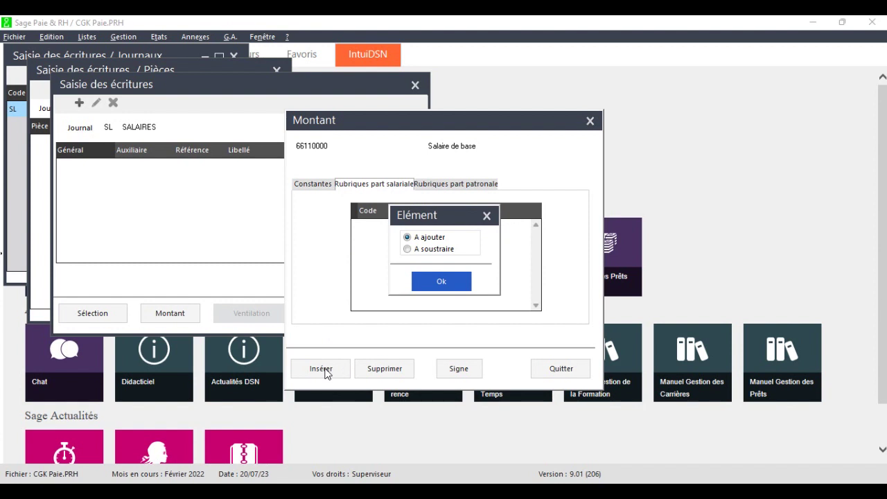
click(441, 282)
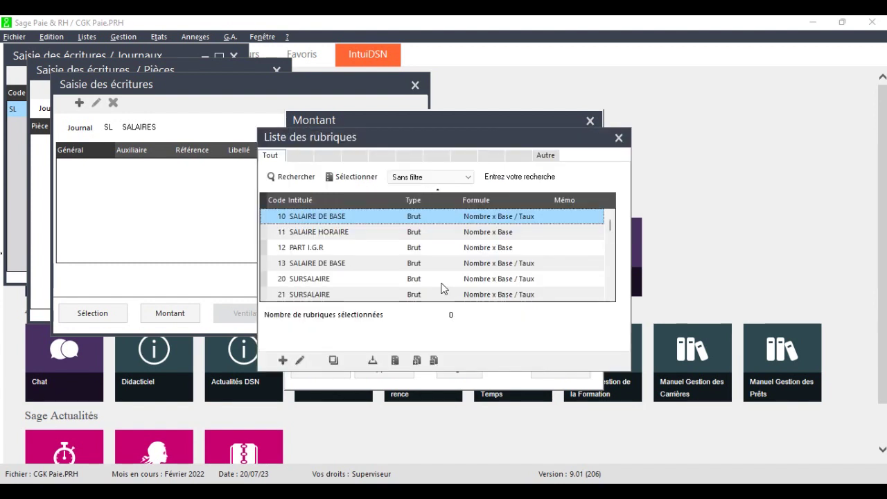
double_click(396, 219)
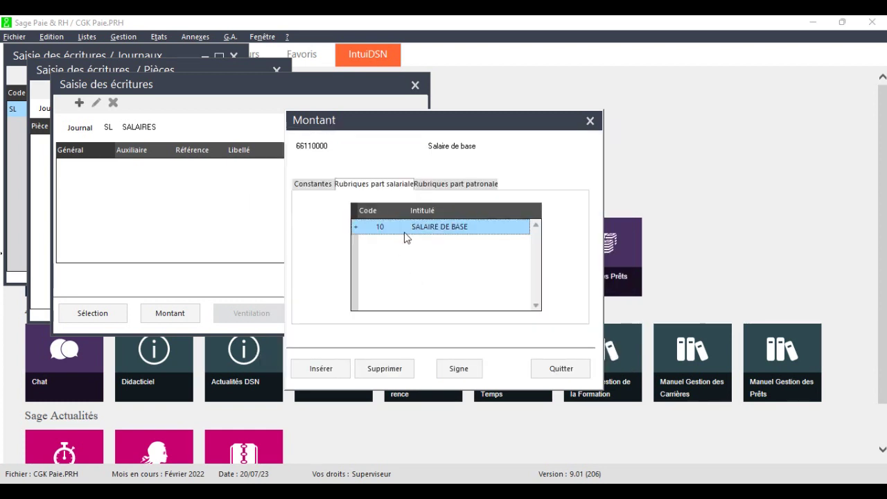
click(560, 364)
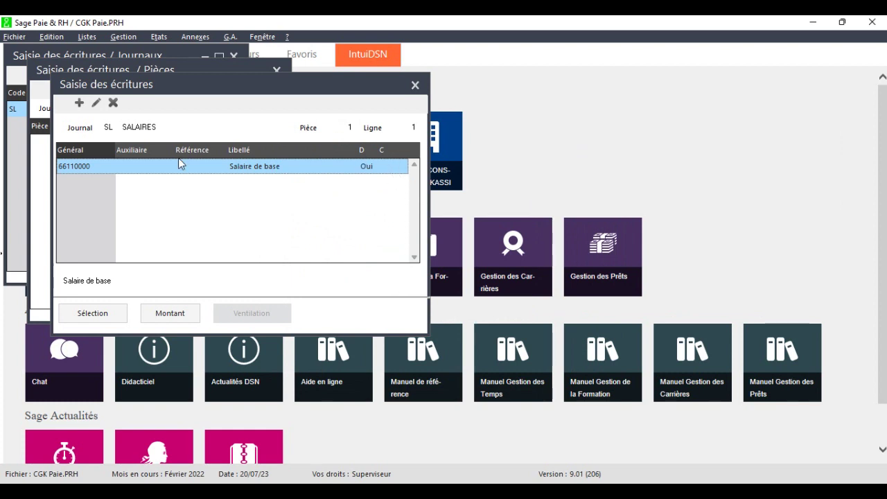
Create a second debit entry on general account 66210000 labelled "Salaire de base", keeping the default personnel selection.
click(79, 103)
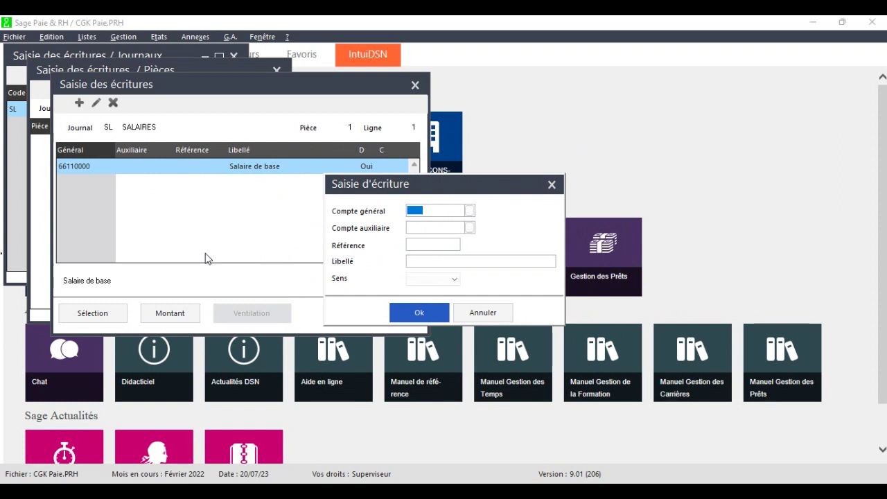
click(470, 211)
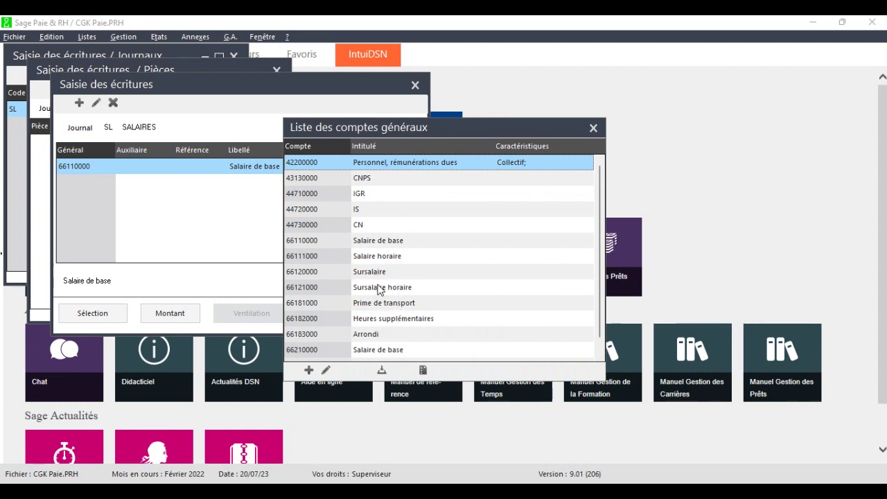
double_click(395, 350)
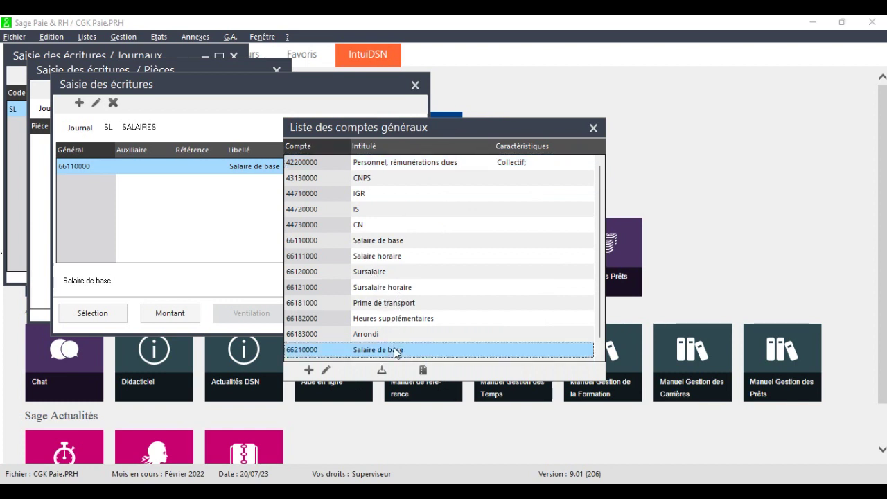
click(440, 261)
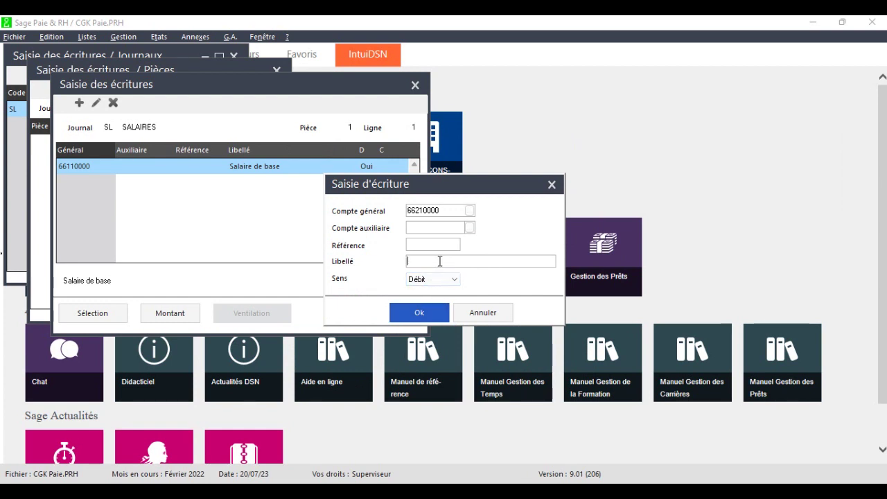
text(D)
key(BackSpace)
text(Salaire)
text(de base)
key(Return)
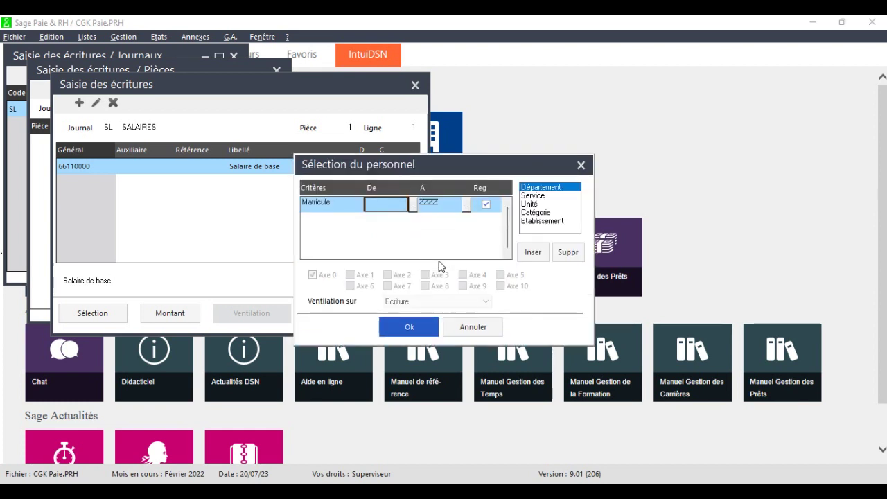
click(410, 327)
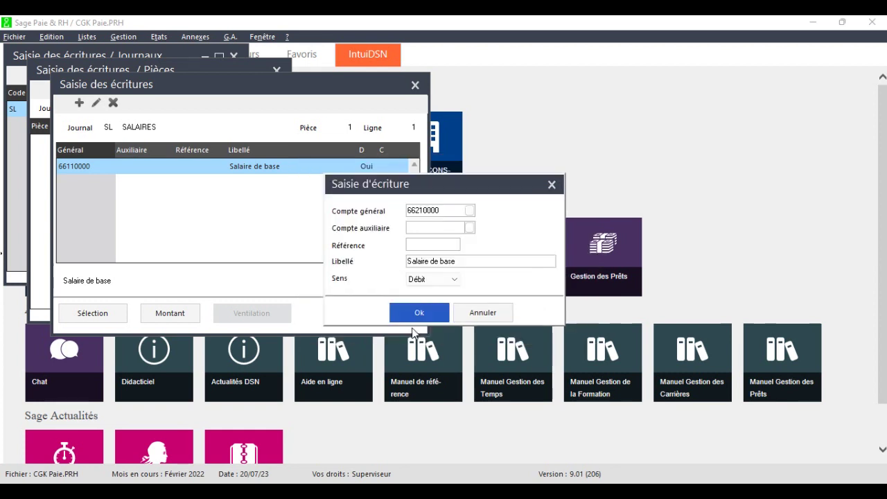
key(Return)
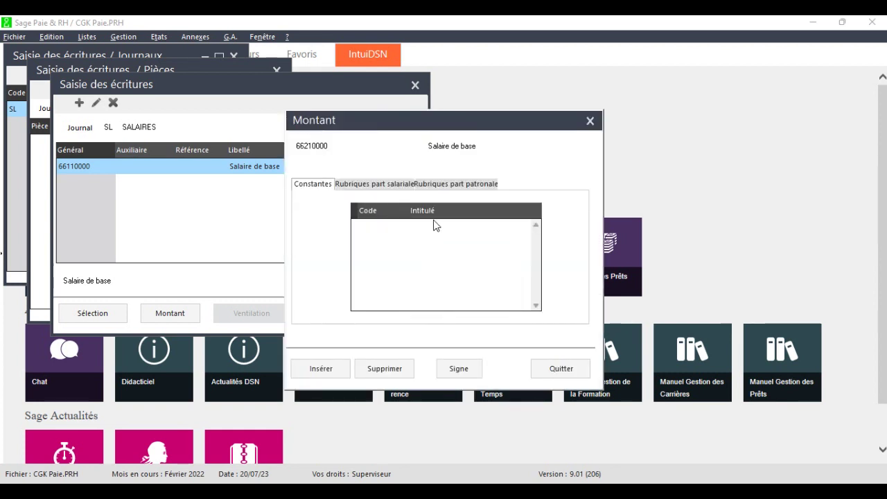
Insert rubrique 13 SALAIRE DE BASE as an employee-share element to add to the 66210000 entry's amount.
click(361, 185)
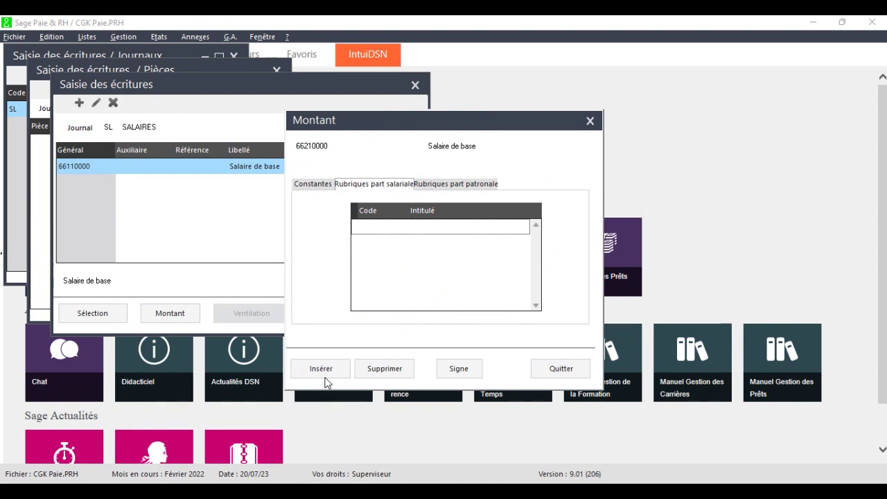
click(325, 377)
click(440, 289)
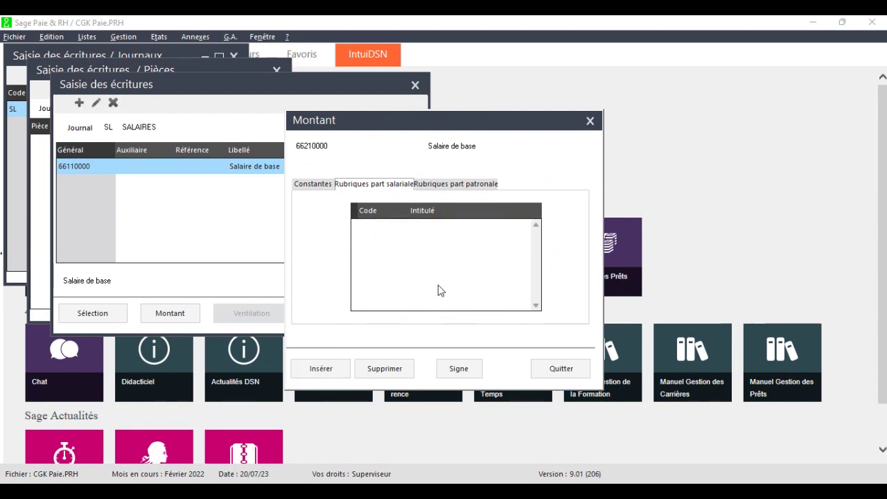
click(383, 269)
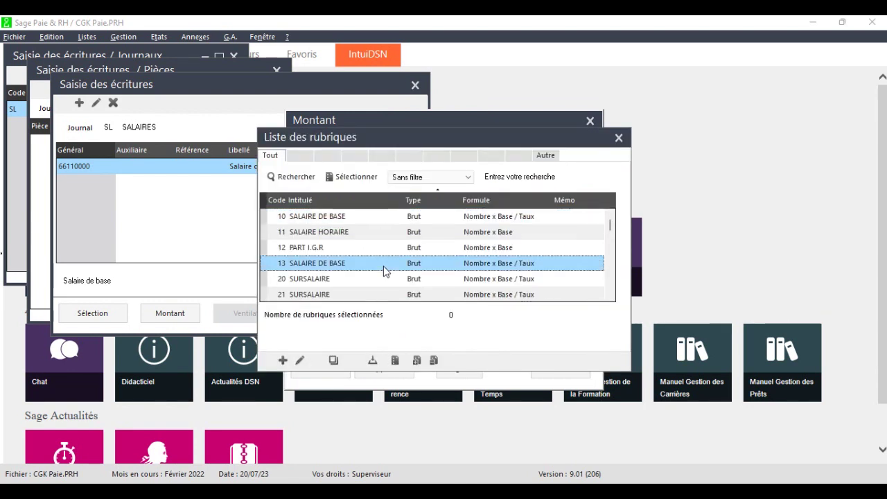
double_click(384, 270)
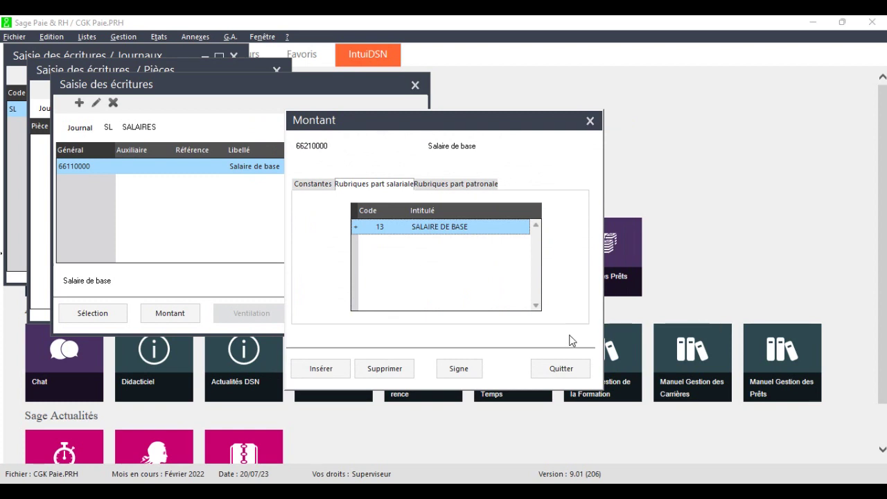
click(564, 366)
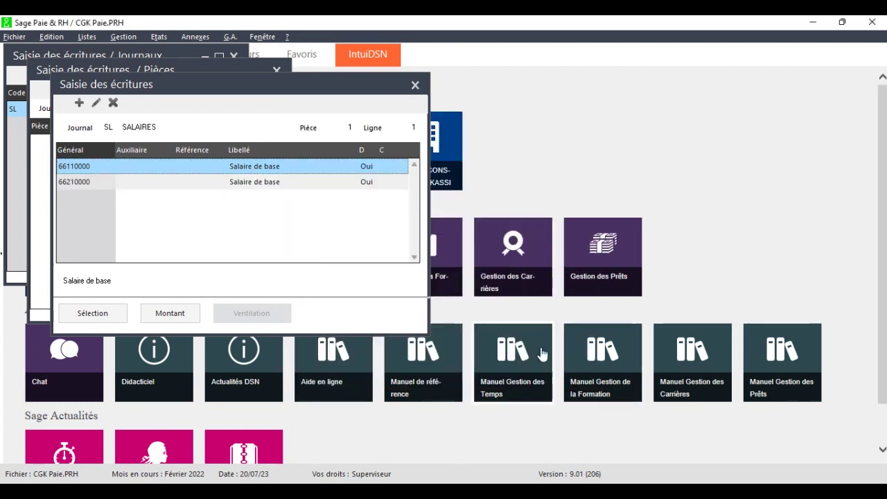
Create a debit entry on general account 66111000 labelled "Salaire horaire", keeping the default personnel selection.
click(80, 104)
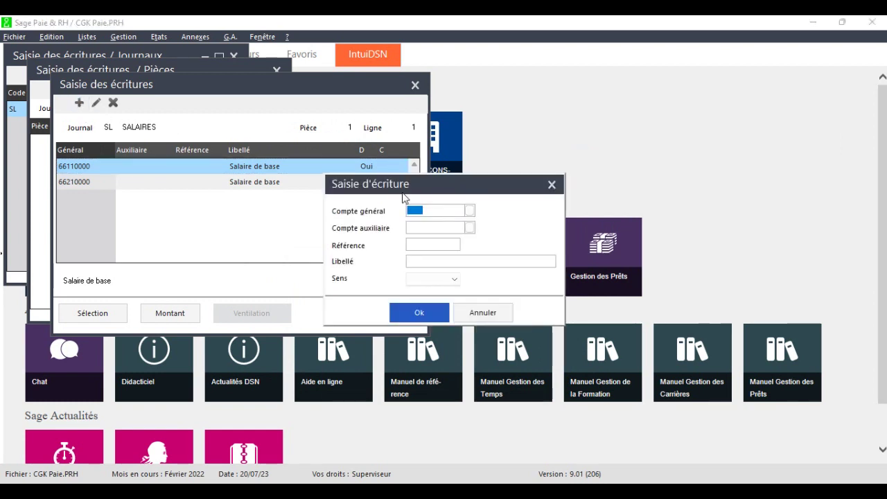
click(471, 210)
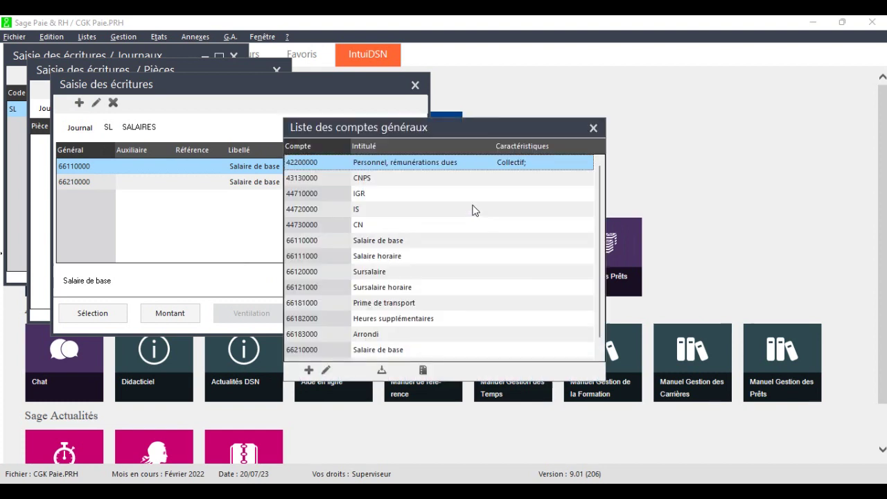
double_click(391, 262)
click(450, 266)
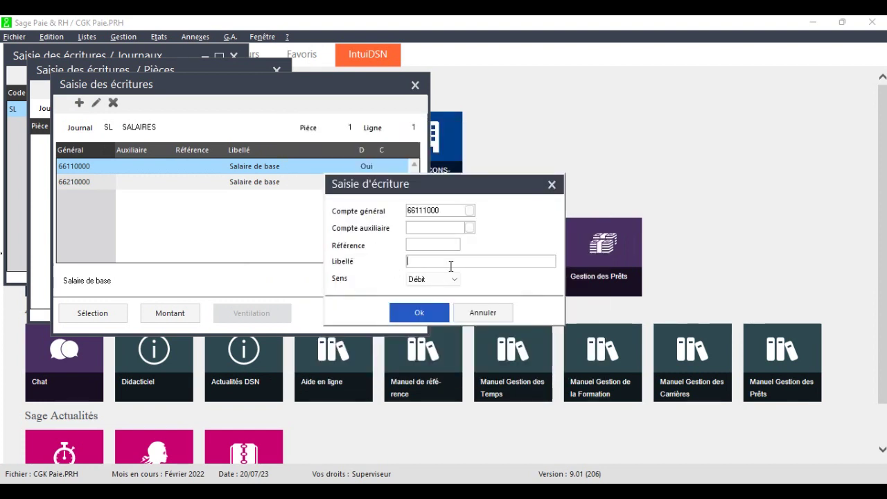
text(Salaire horaire)
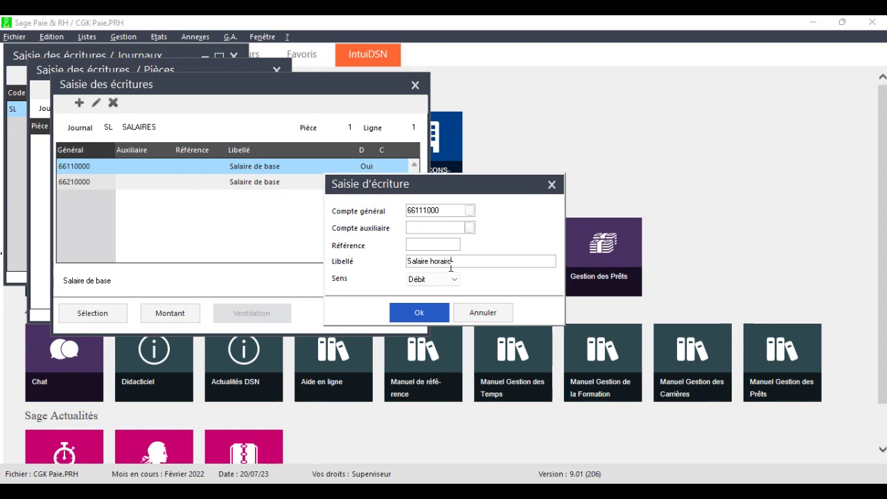
key(Return)
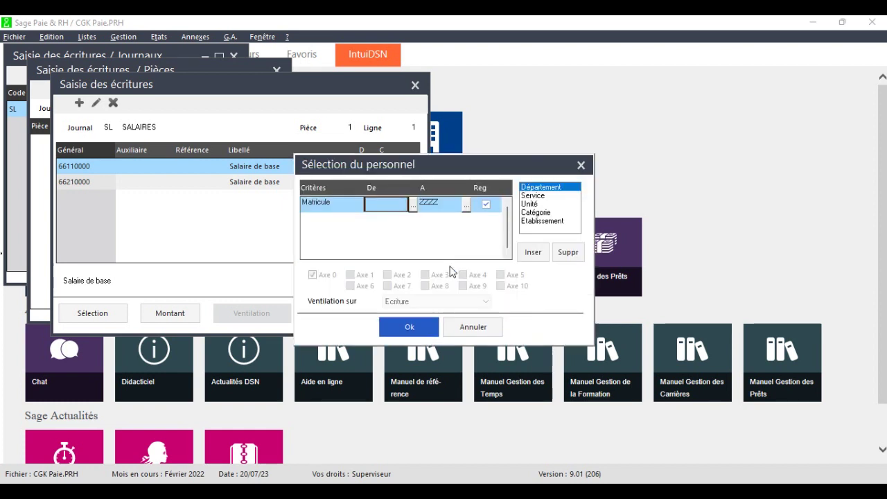
key(Tab)
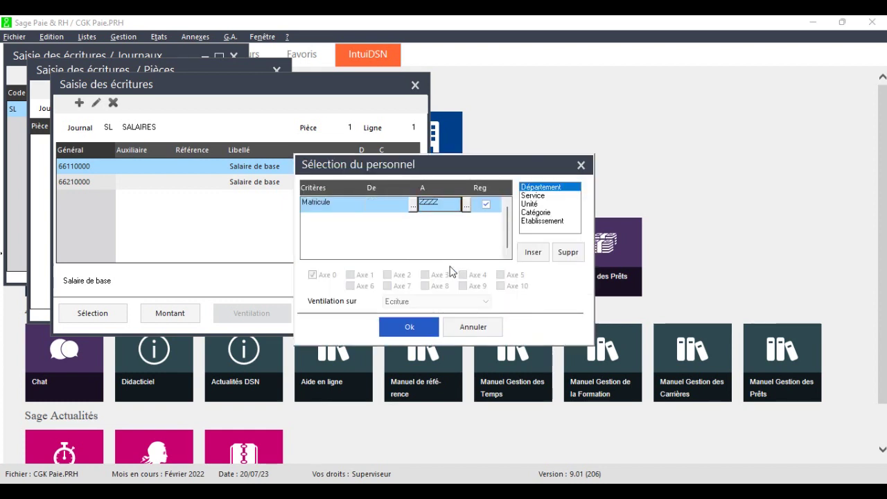
click(408, 328)
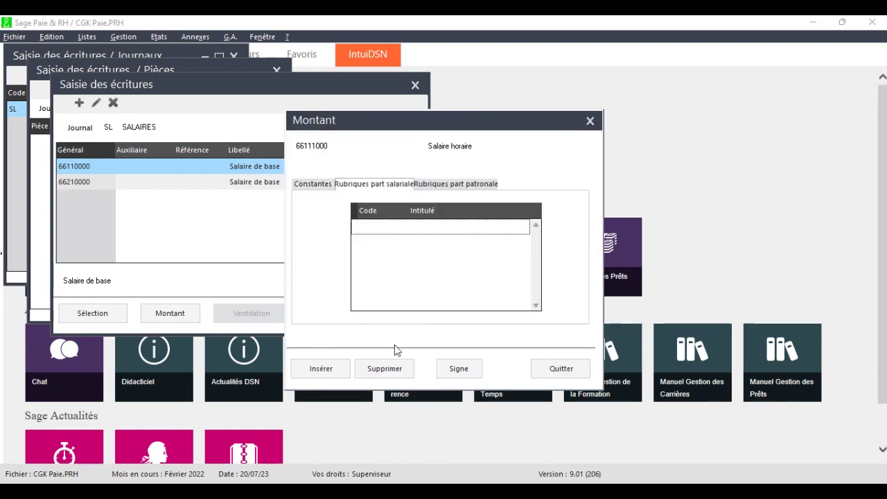
Insert rubrique 11 SALAIRE HORAIRE as an employee-share element to add to the 66111000 entry's amount.
click(336, 368)
click(441, 283)
click(330, 232)
double_click(330, 232)
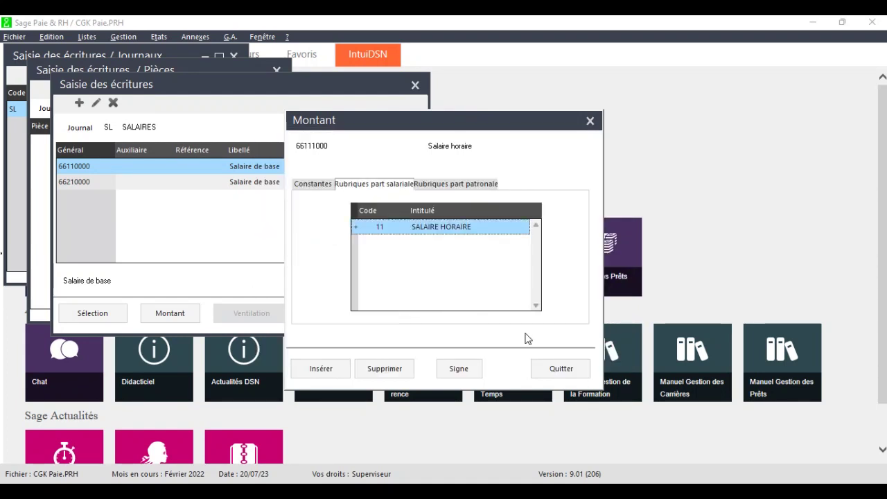
click(574, 375)
key(Return)
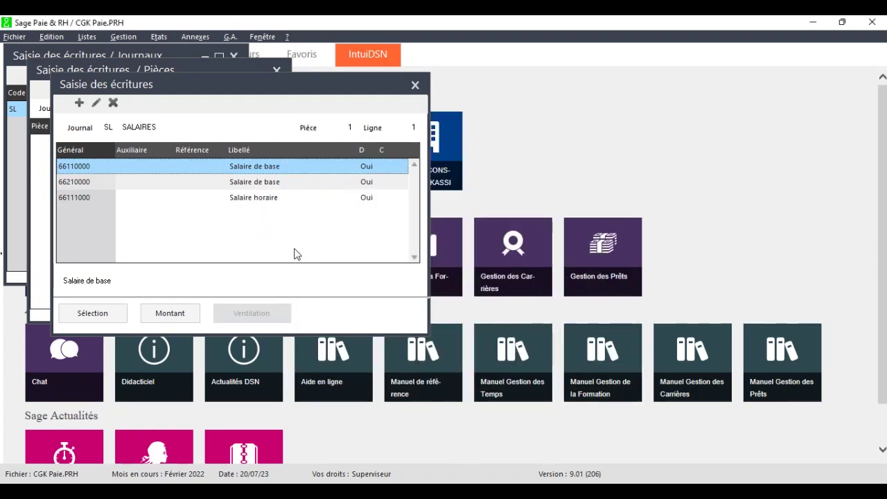
Create a debit entry on general account 66120000 labelled "Sursalaire", keeping the default personnel selection.
click(84, 109)
text(66)
key(BackSpace)
key(BackSpace)
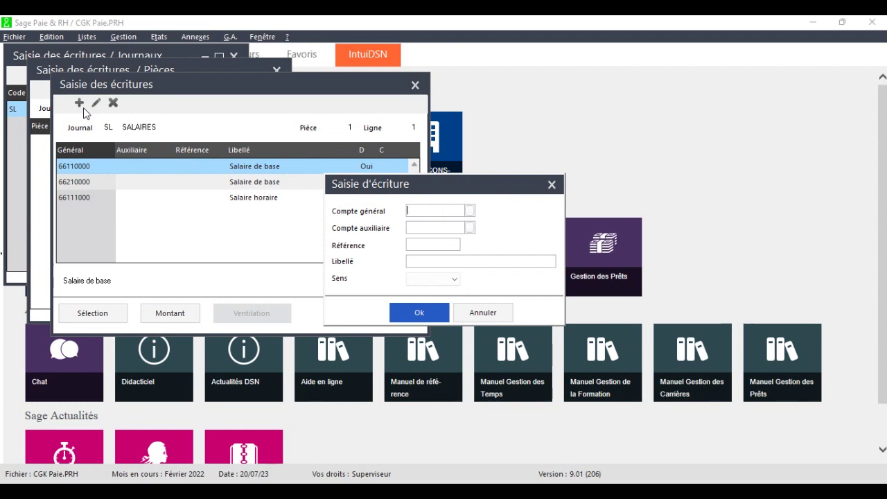
click(467, 212)
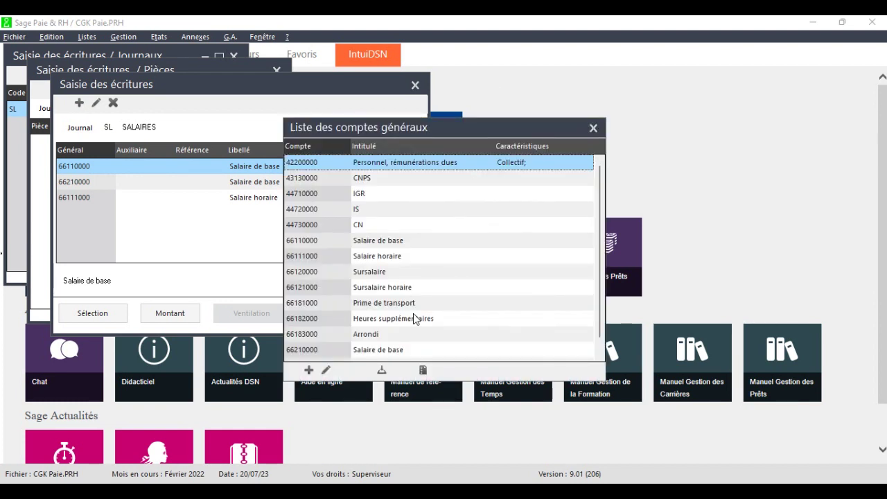
double_click(326, 271)
click(444, 260)
text(S)
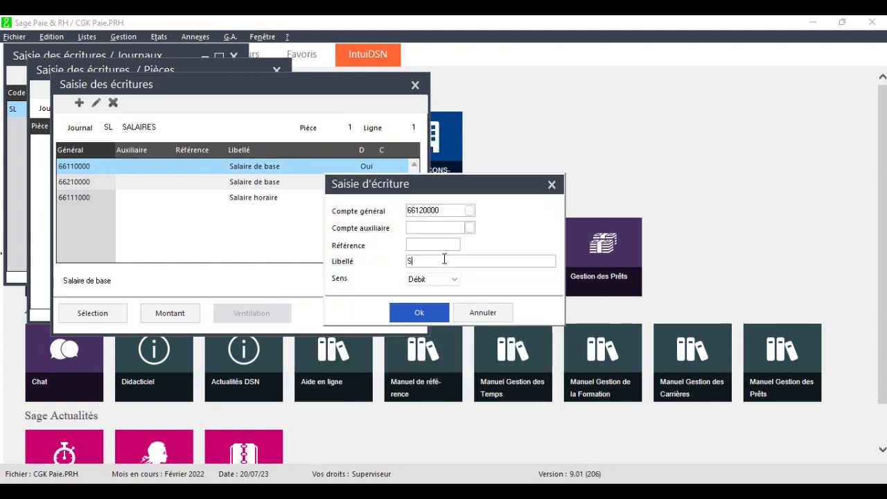
text(ura)
text(alaire)
key(Return)
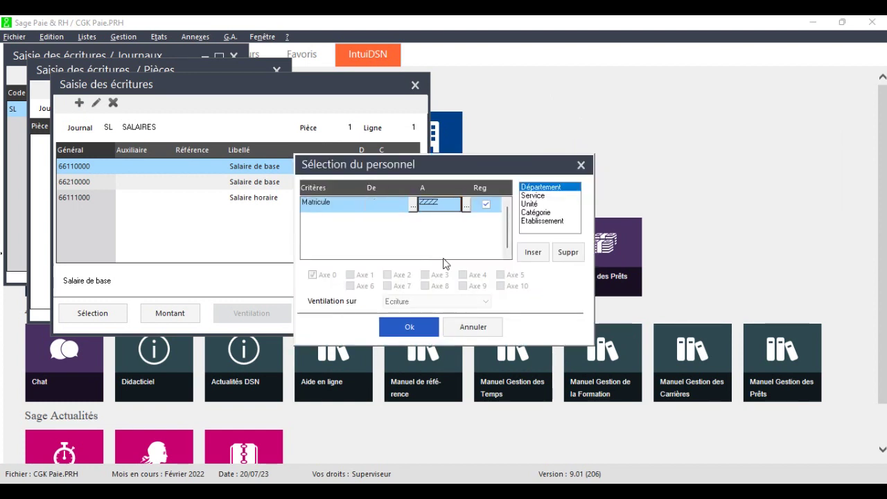
click(409, 323)
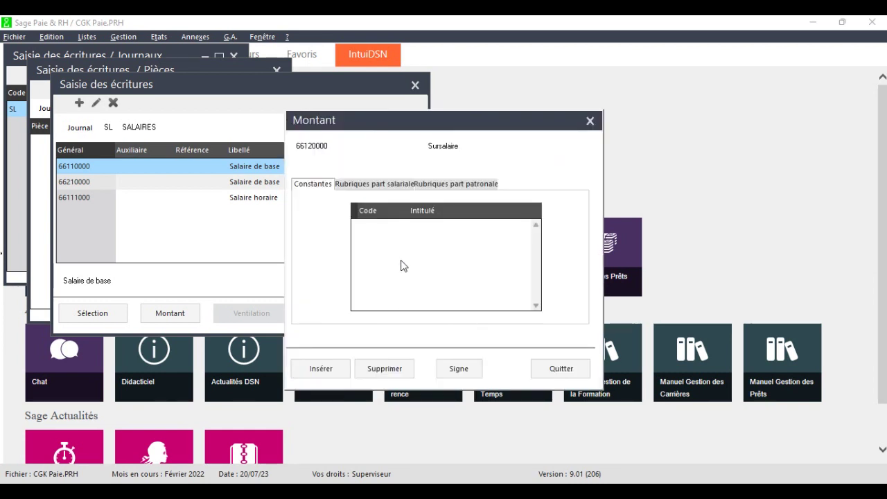
Insert rubrique 20 SURSALAIRE as an employee-share element to add to the 66120000 entry's amount.
click(383, 186)
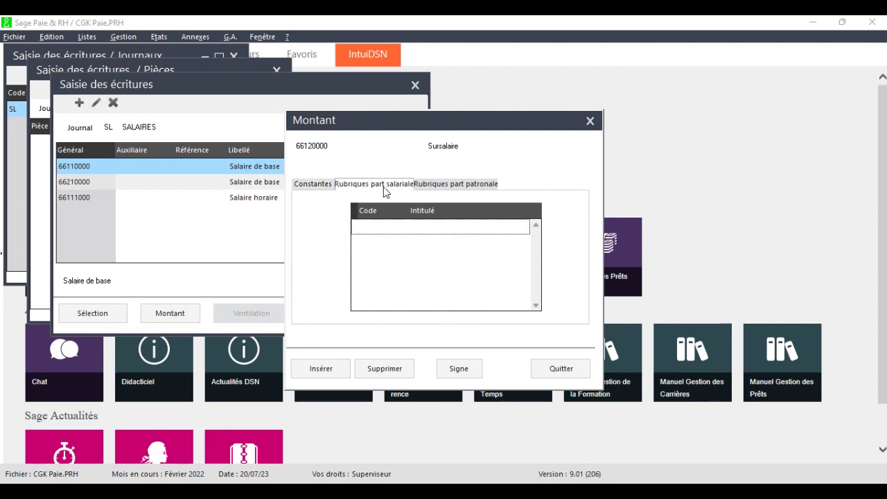
click(331, 368)
click(439, 279)
double_click(437, 280)
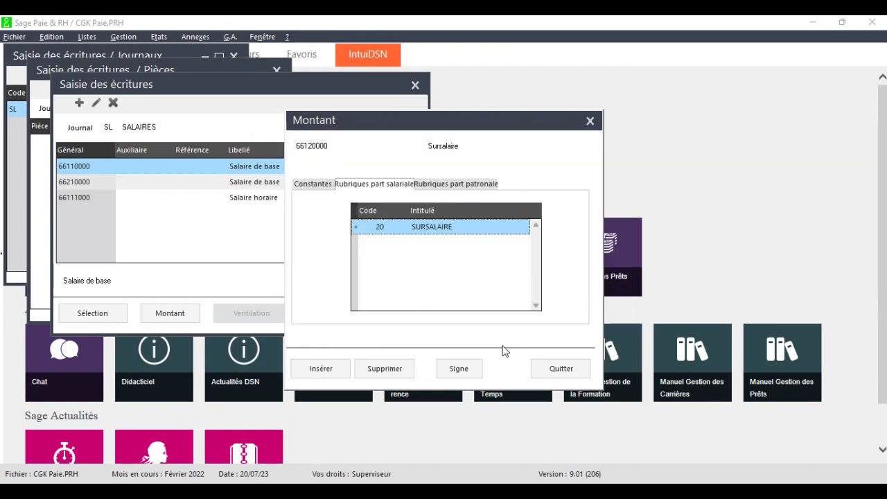
click(552, 366)
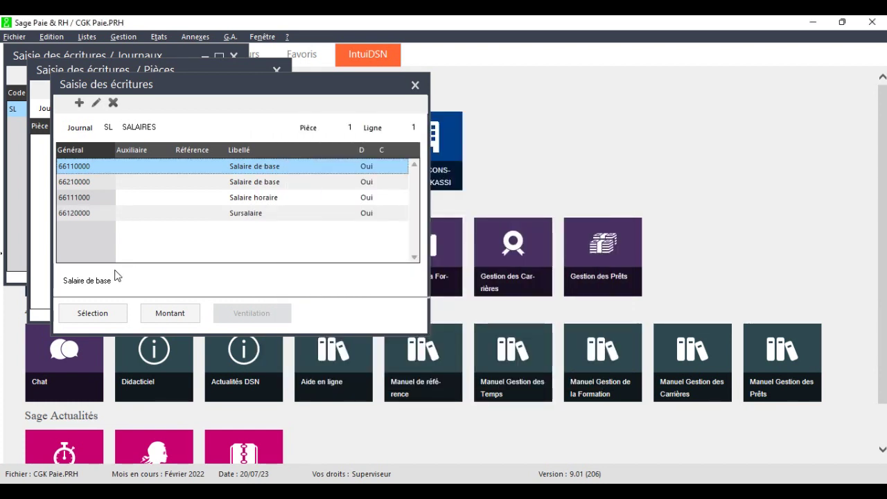
Create a second "Sursalaire" debit entry on general account 66220000, keeping the default personnel selection.
click(79, 110)
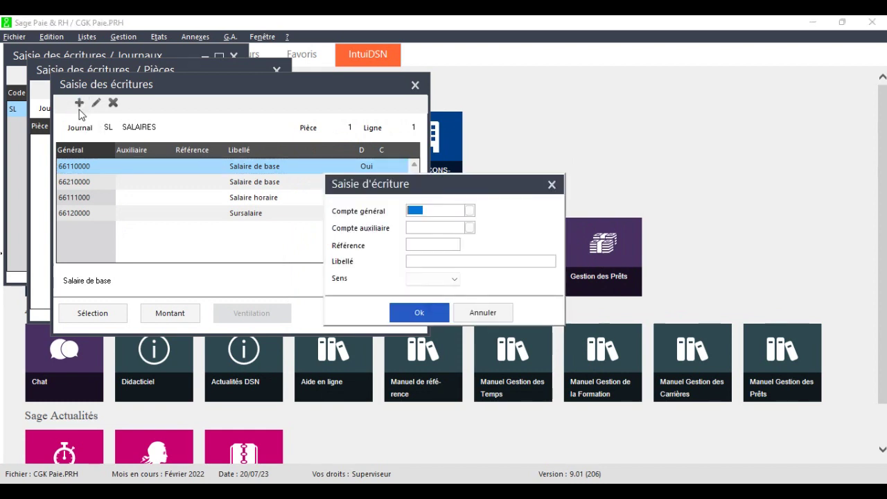
click(468, 209)
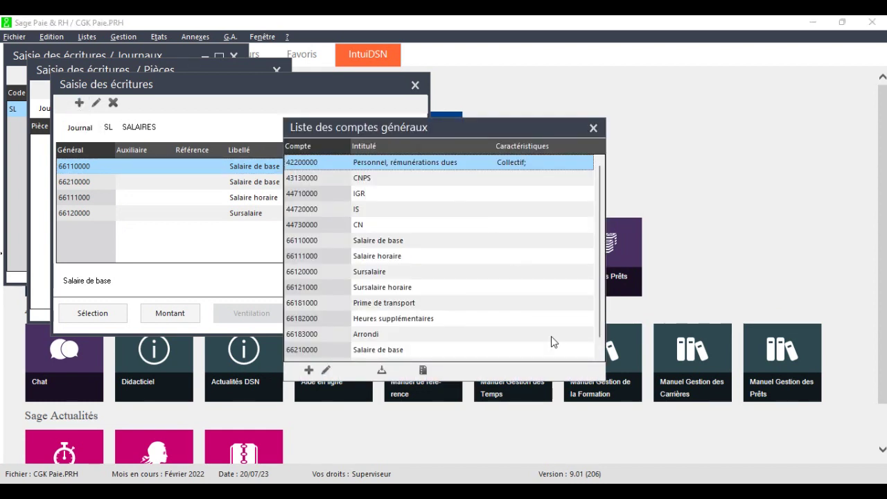
click(599, 358)
double_click(428, 349)
click(439, 261)
text(Su)
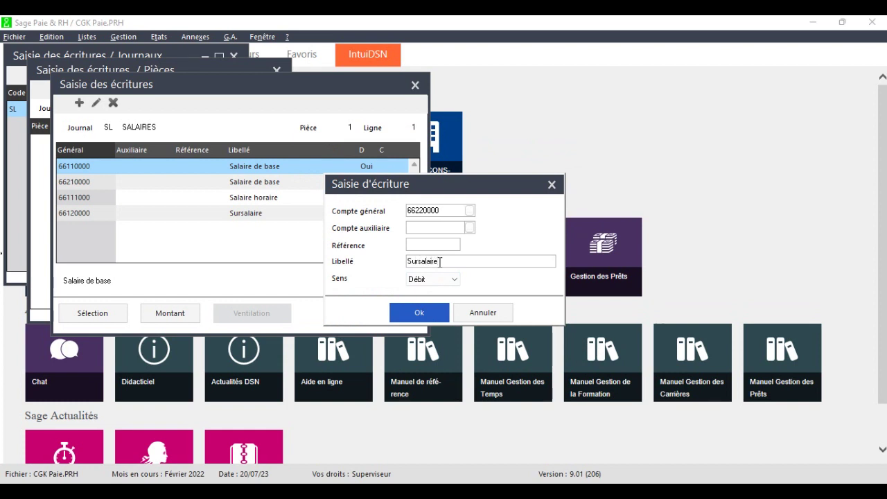
text(rsalaire)
key(Return)
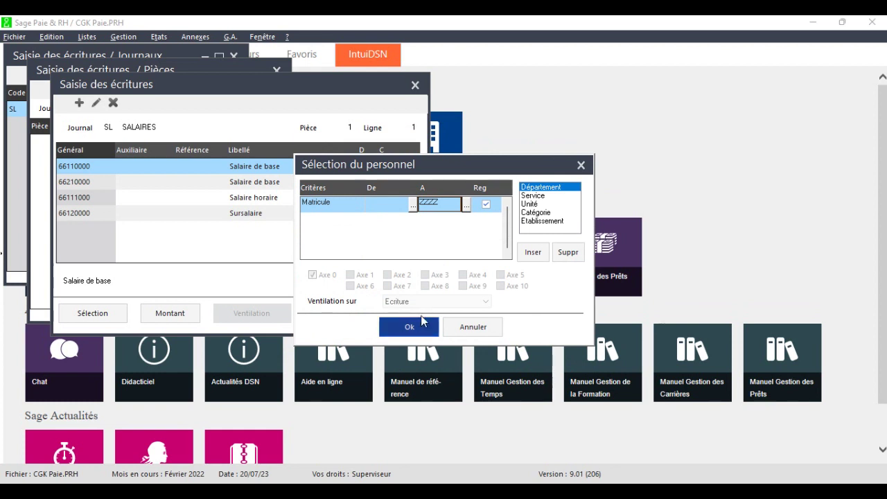
click(409, 327)
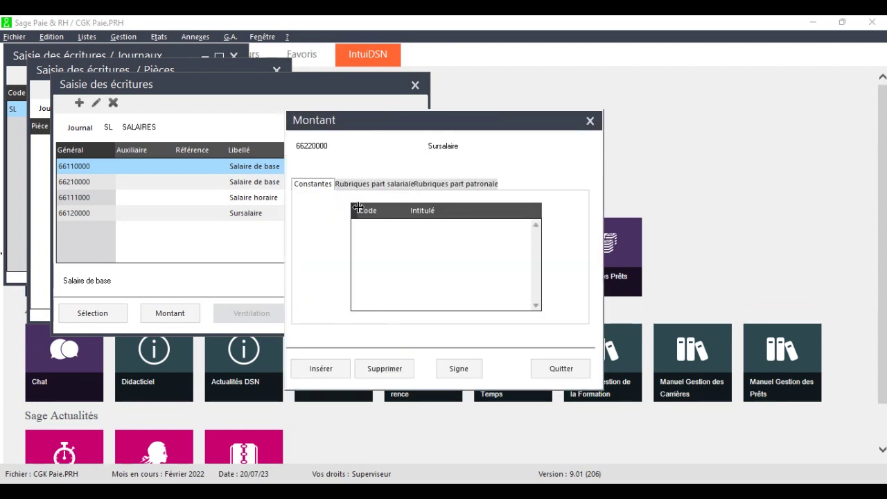
Insert rubrique 21 SURSALAIRE as an employee-share element to add to the 66220000 entry's amount.
click(352, 185)
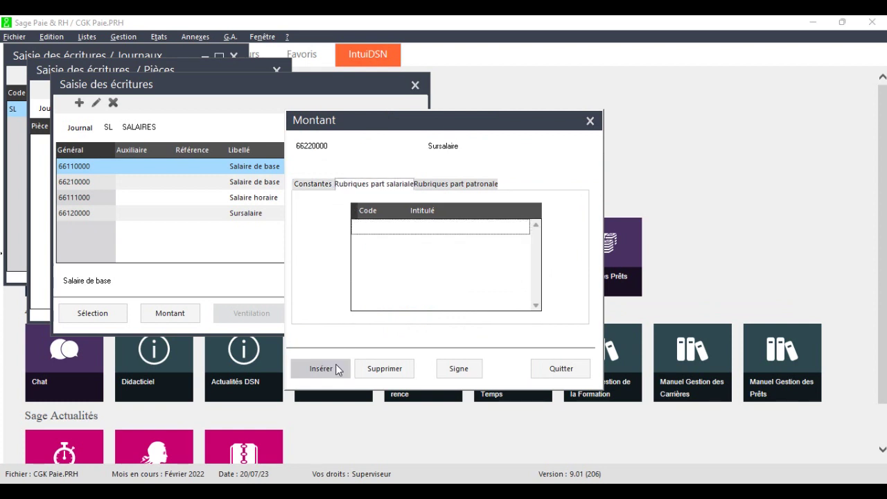
click(335, 366)
click(431, 281)
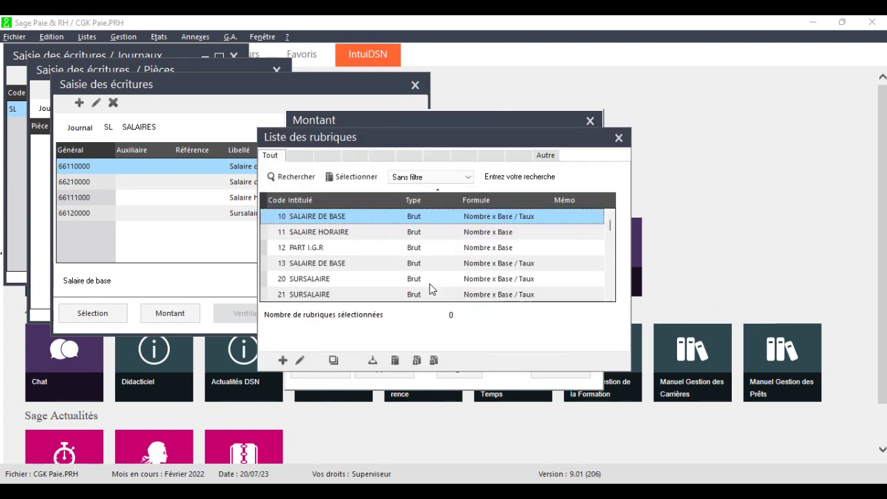
double_click(416, 296)
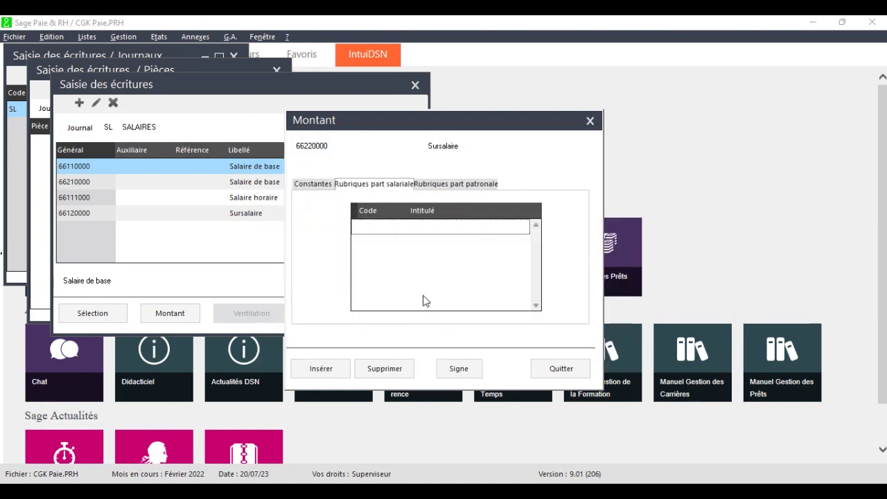
click(559, 369)
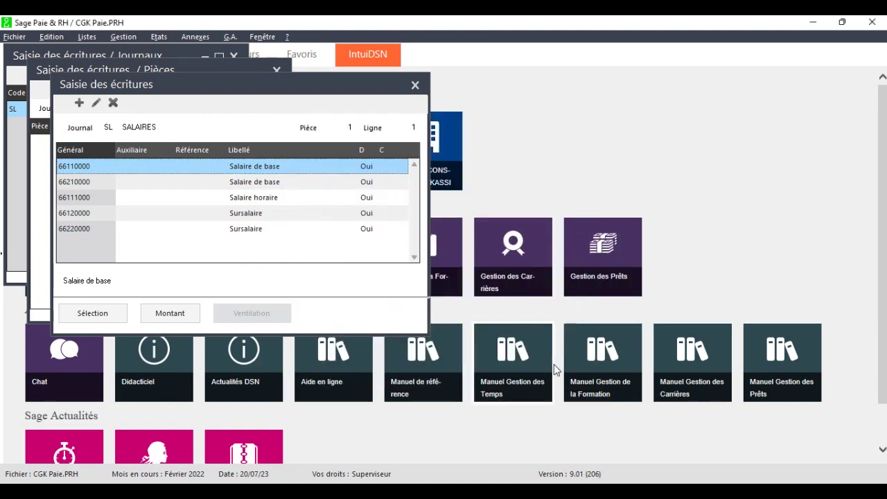
Create a debit entry on general account 66121000 labelled "Sursalaire horaire", keeping the default personnel selection.
click(79, 102)
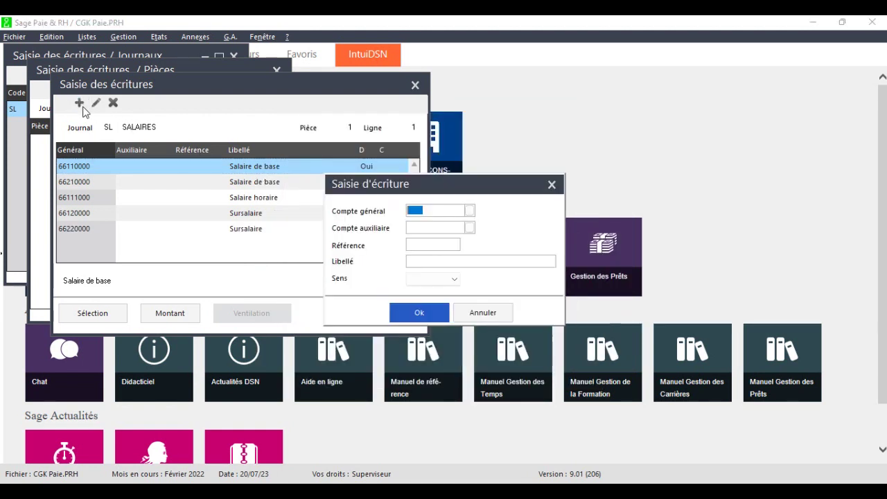
click(470, 211)
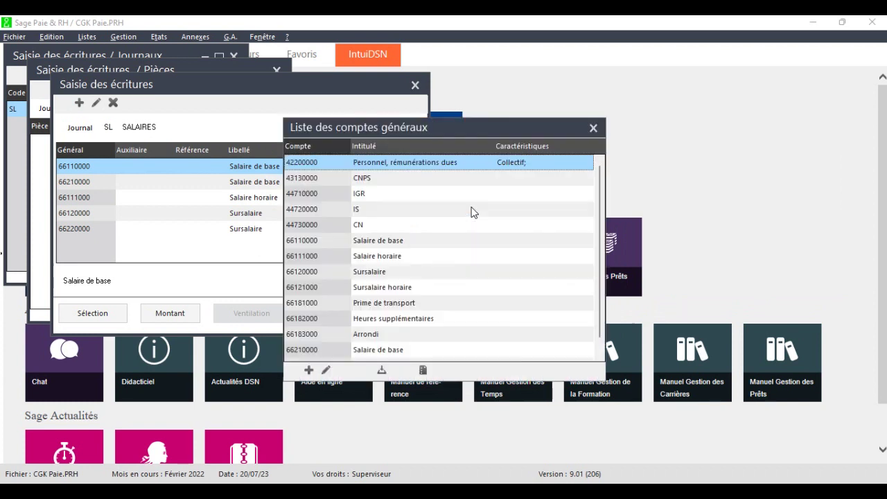
double_click(416, 285)
click(439, 261)
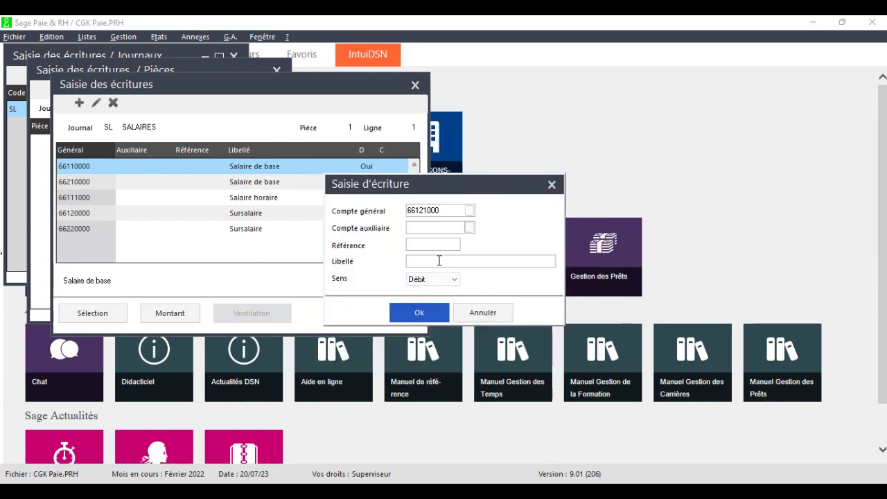
text(Sursalaire horaire)
key(Return)
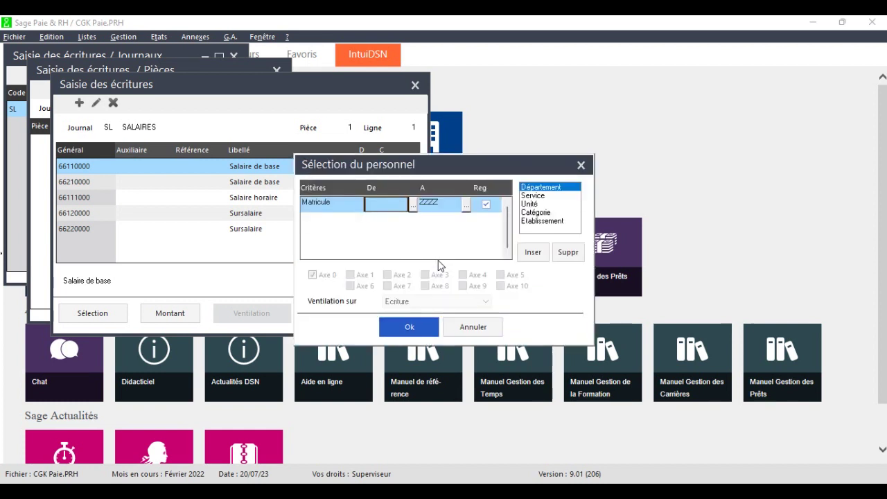
click(406, 330)
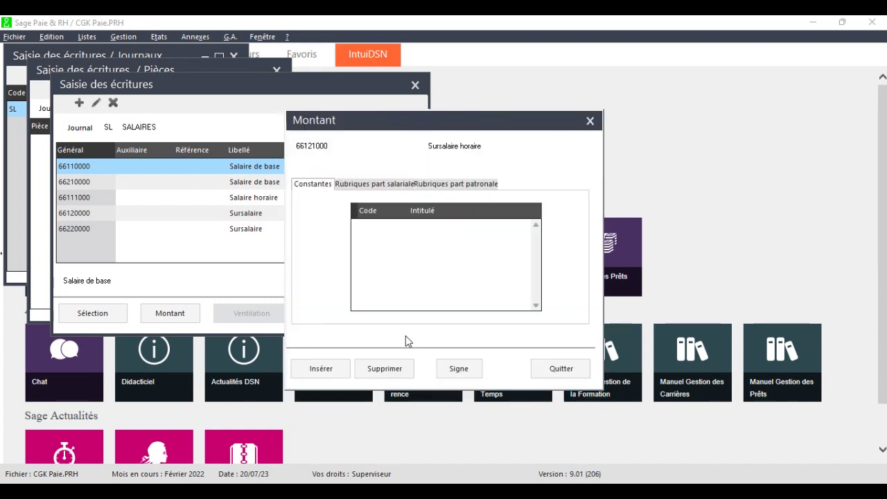
Insert rubrique 25 SURSALAIRE HORAIRE as an employee-share element to add to the 66121000 entry's amount.
click(355, 184)
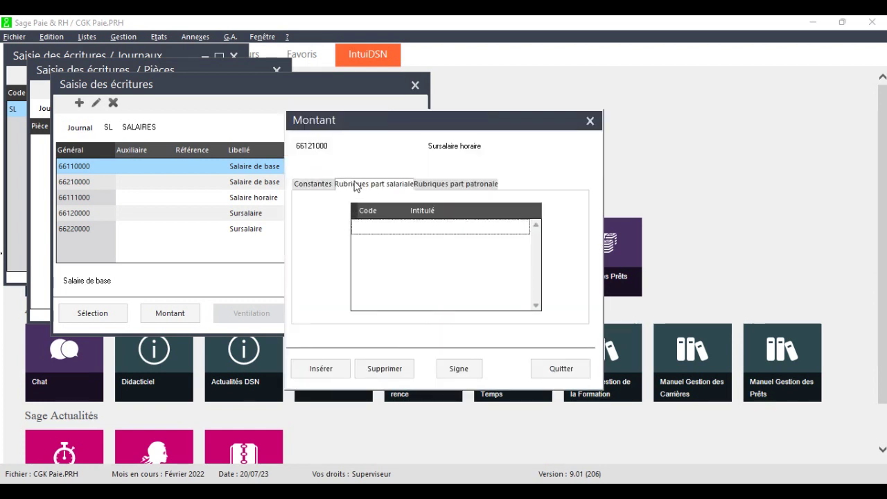
click(330, 370)
click(423, 281)
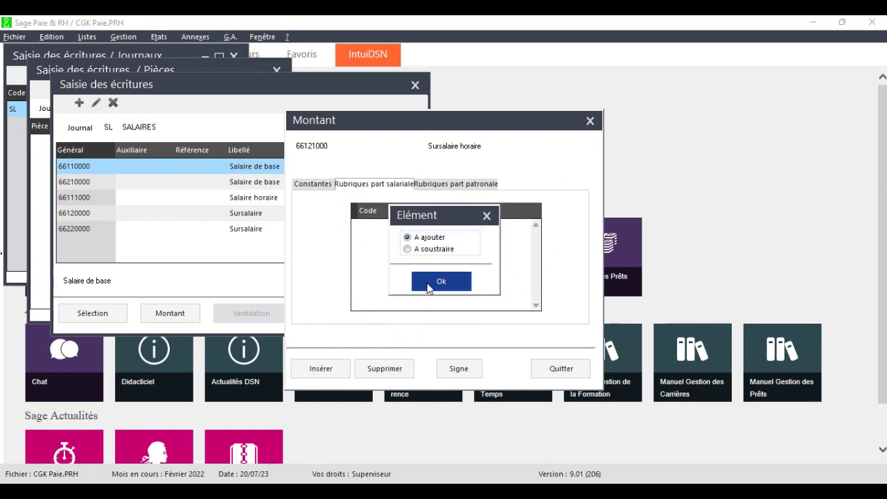
scroll(388, 252, down, 1)
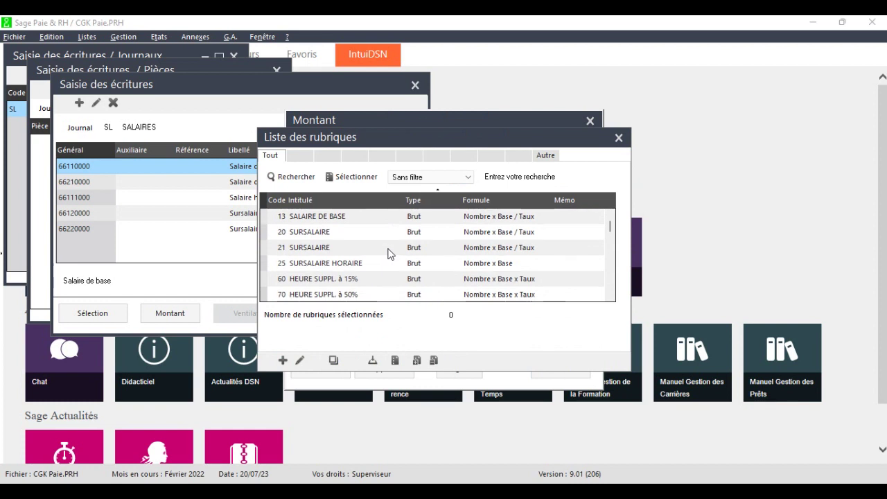
double_click(381, 259)
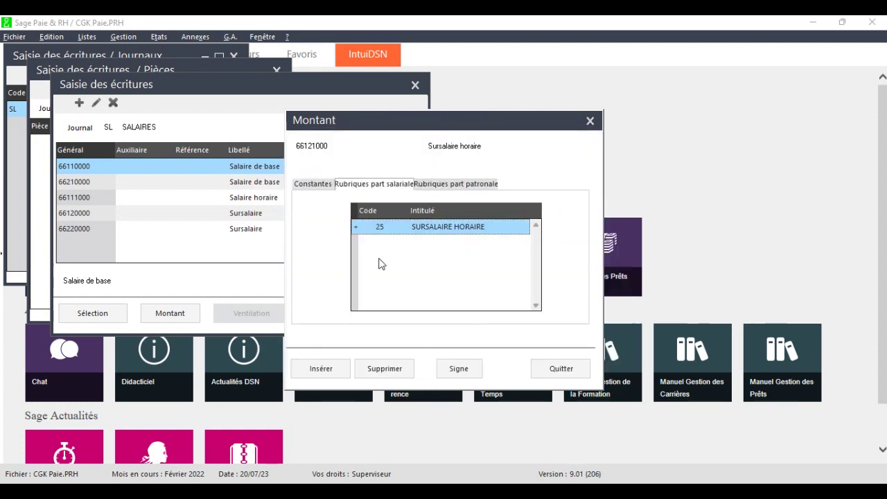
Create a debit entry on general account 66181000 labelled "Prime de transport", keeping the default personnel selection.
click(560, 366)
click(418, 312)
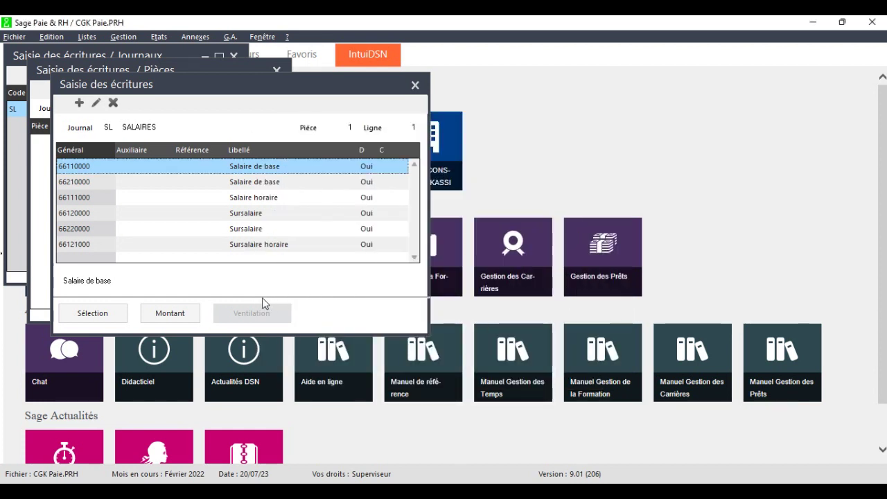
click(90, 312)
click(473, 326)
click(77, 104)
click(471, 211)
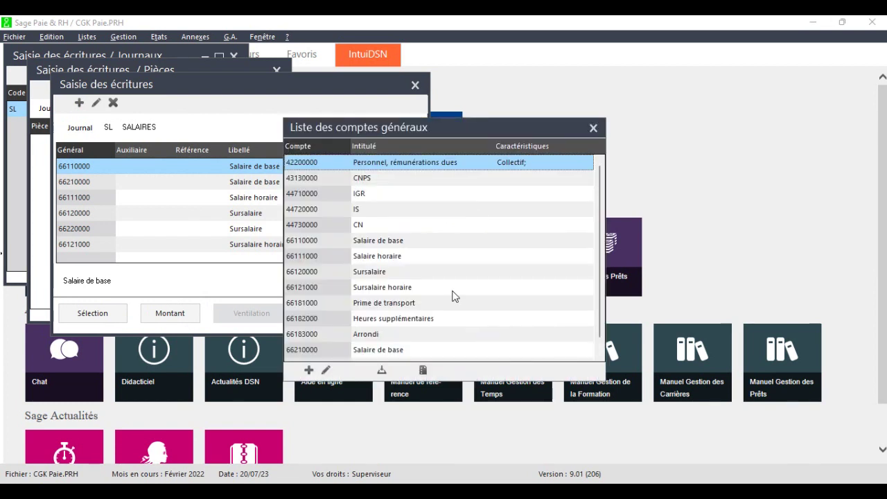
double_click(371, 303)
click(417, 261)
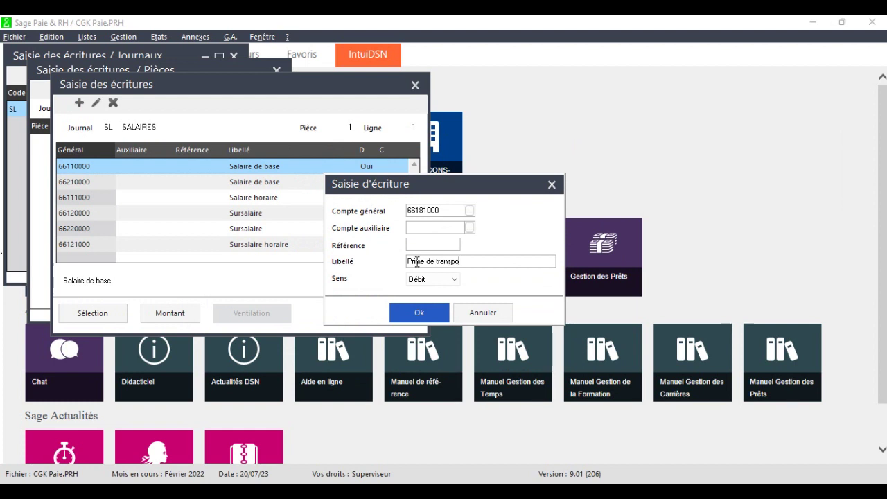
key(Return)
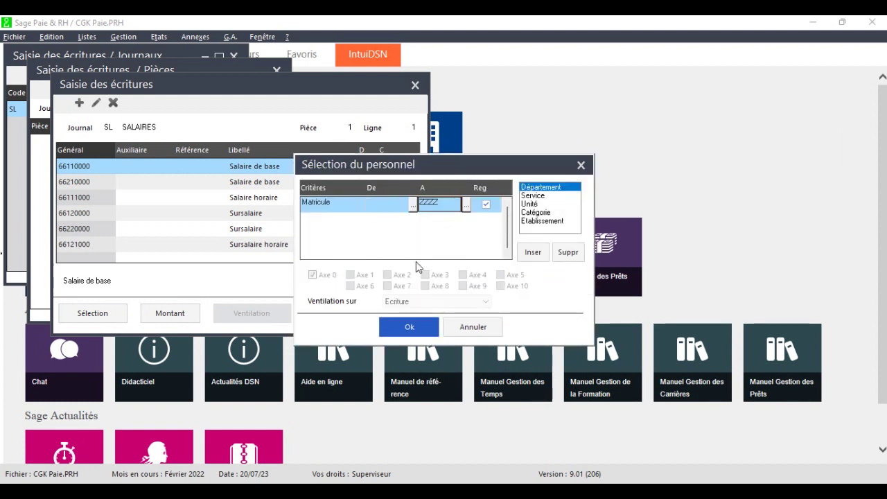
click(411, 326)
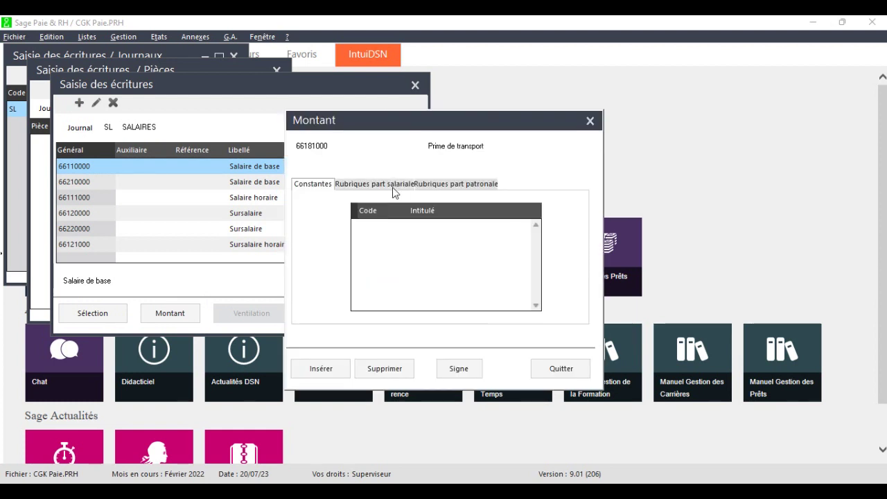
Insert rubrique 708 PRIME DE TRANSPORT as an employee-share element to add to the 66181000 entry's amount.
click(383, 185)
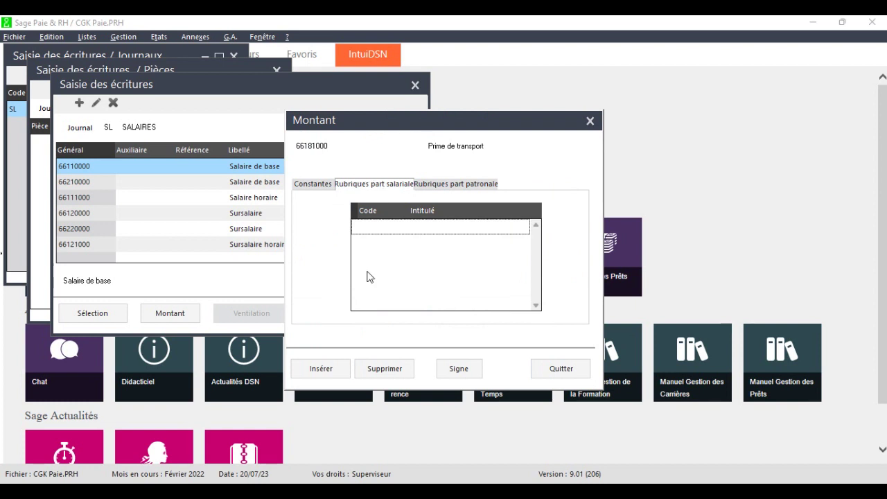
click(323, 368)
click(456, 288)
click(295, 176)
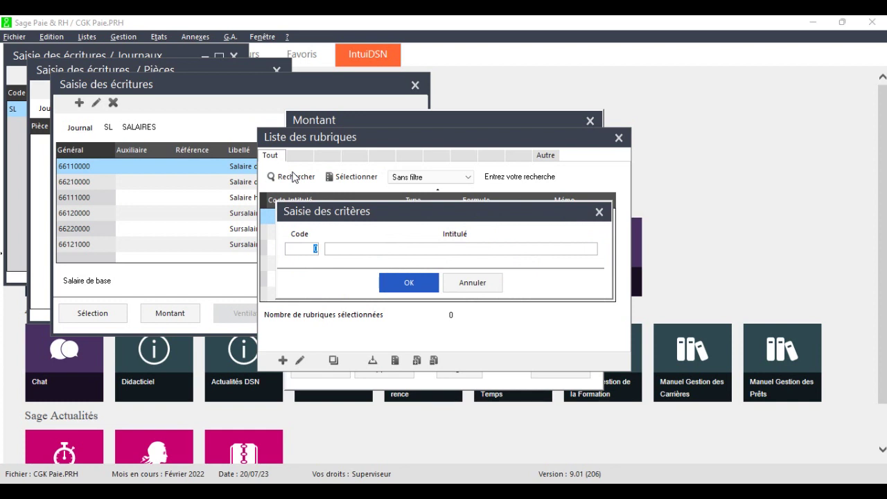
key(Return)
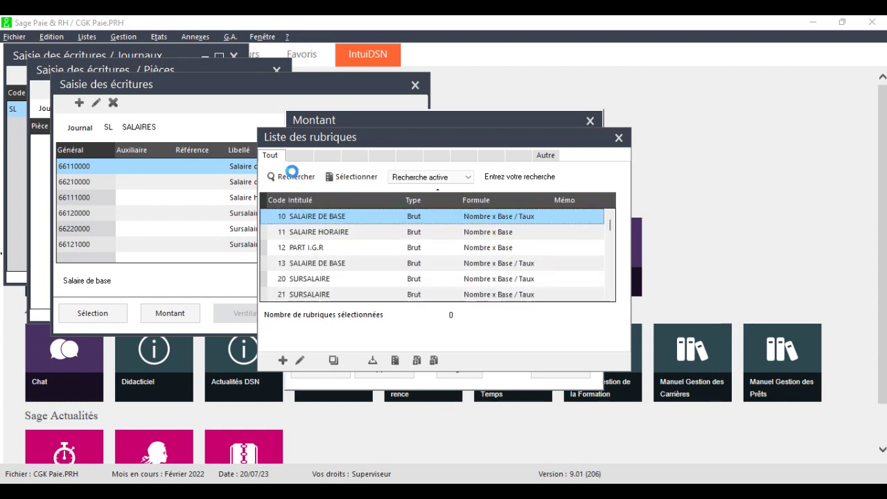
key(Return)
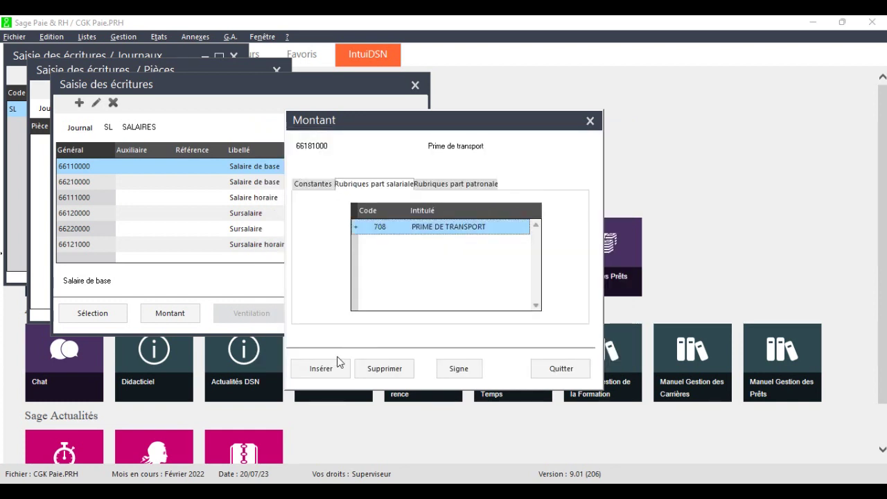
Insert rubrique 711, the transport bonus on notice period, as a second employee-share element to add to the 66181000 entry's amount.
click(322, 368)
click(444, 283)
click(310, 182)
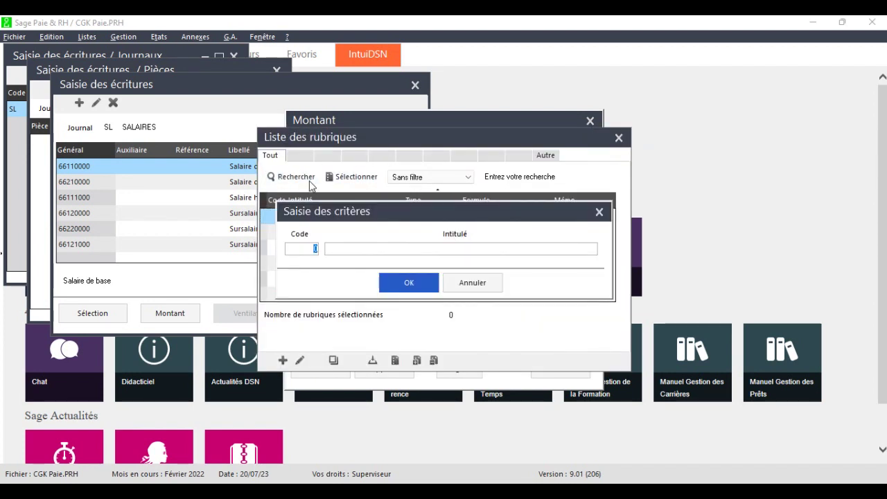
key(Return)
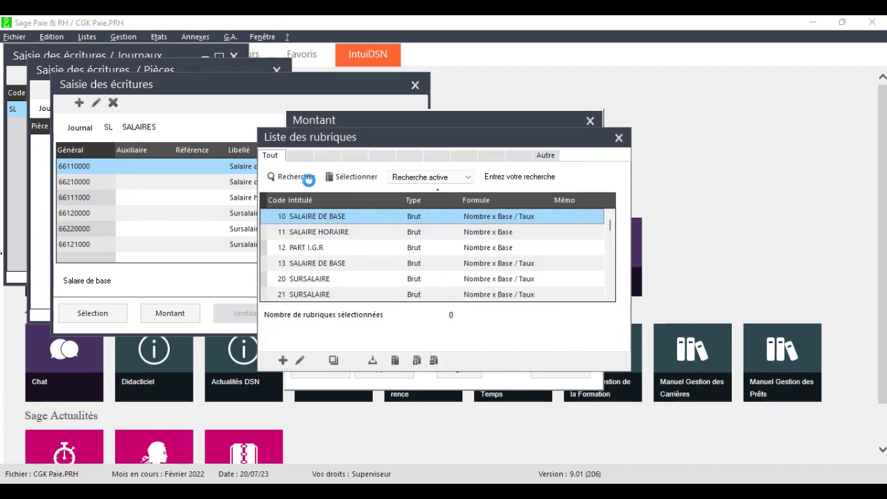
click(311, 182)
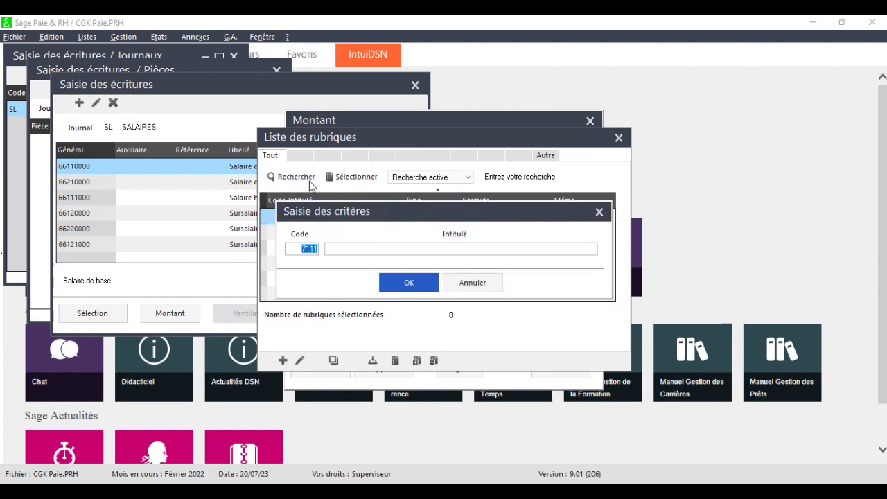
text(7)
key(Return)
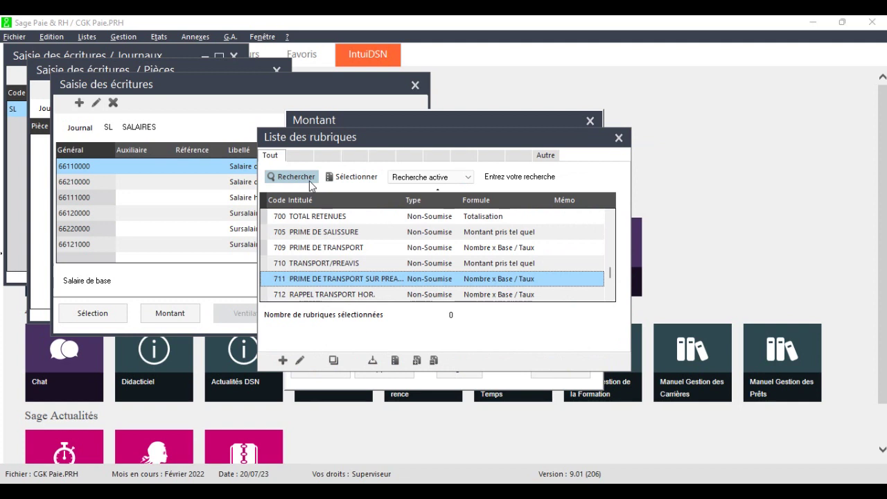
key(Return)
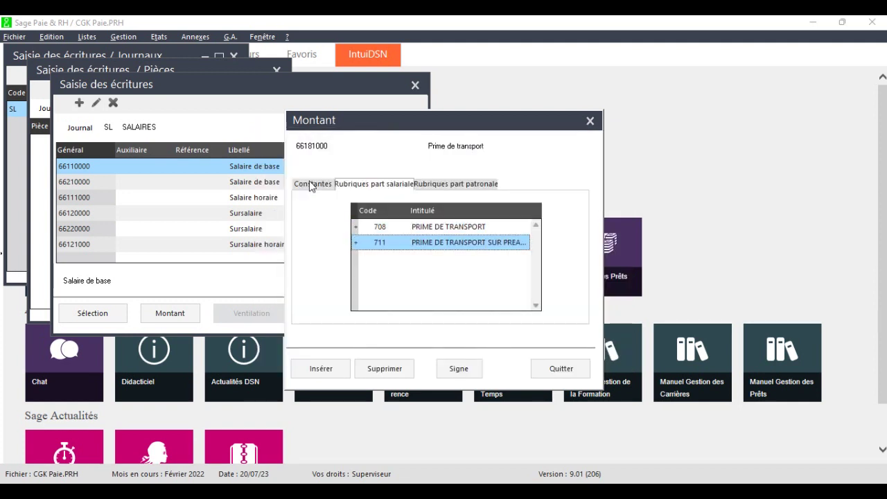
click(553, 367)
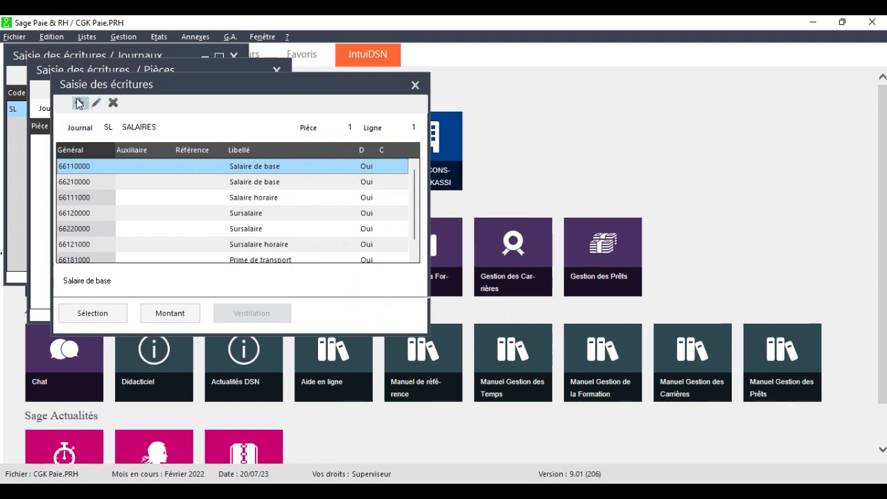
Create a debit entry on general account 66182000 labelled "Heures supplémentaires", keeping the default personnel selection.
click(96, 103)
click(469, 212)
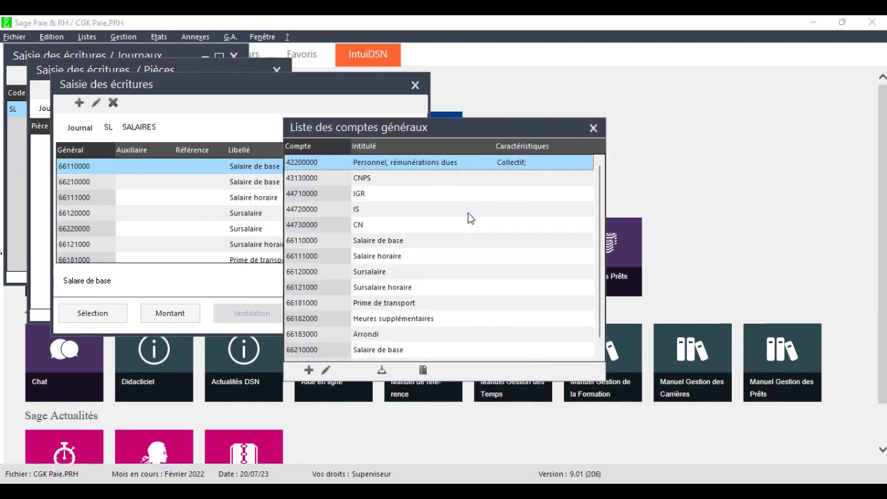
double_click(384, 318)
click(446, 262)
text(h)
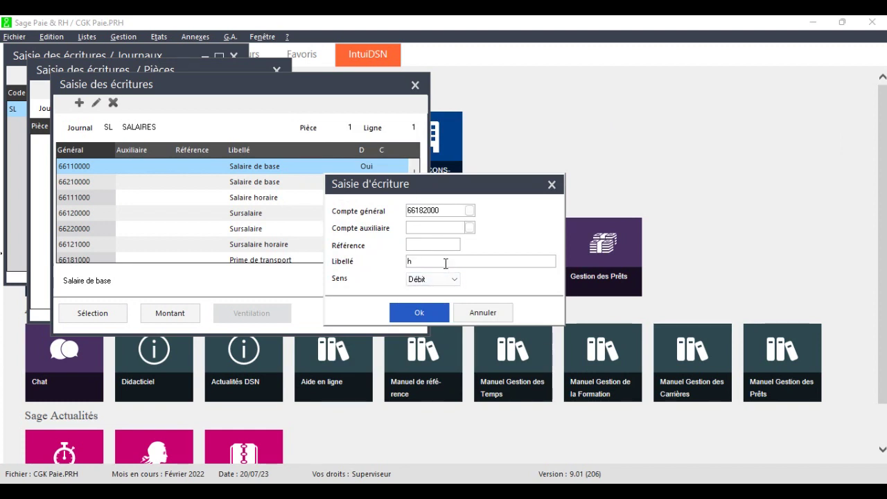
key(BackSpace)
text(Heures supplémentaires)
key(Return)
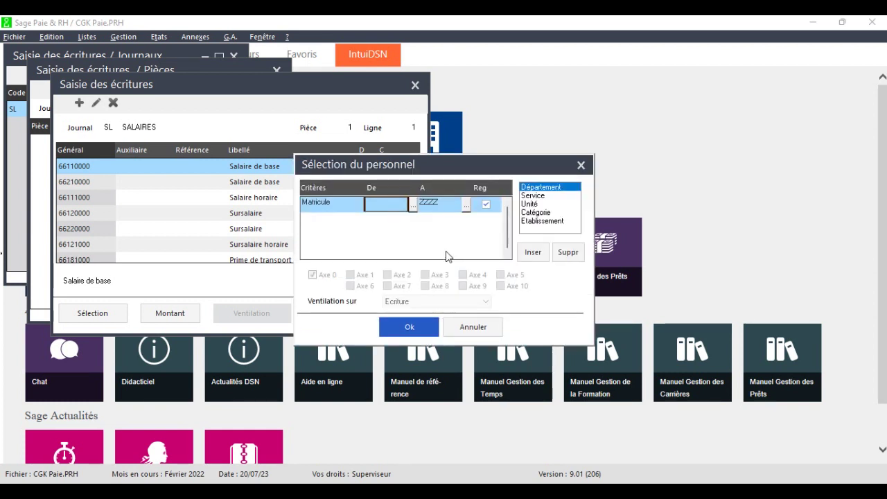
key(Tab)
key(Tab)
click(421, 328)
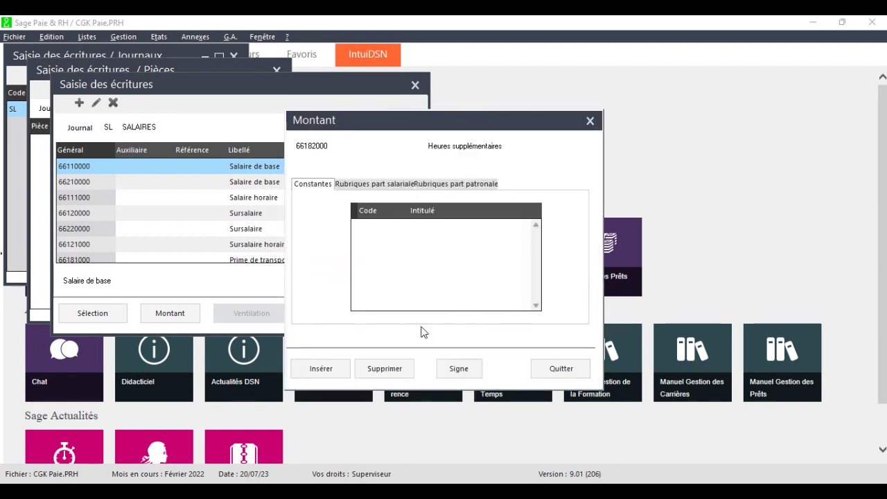
Insert the overtime rubriques 60, 70, 80 and 90 (HEURE SUPPL. 15% to 100%) as employee-share elements to add to the 66182000 entry's amount.
click(395, 184)
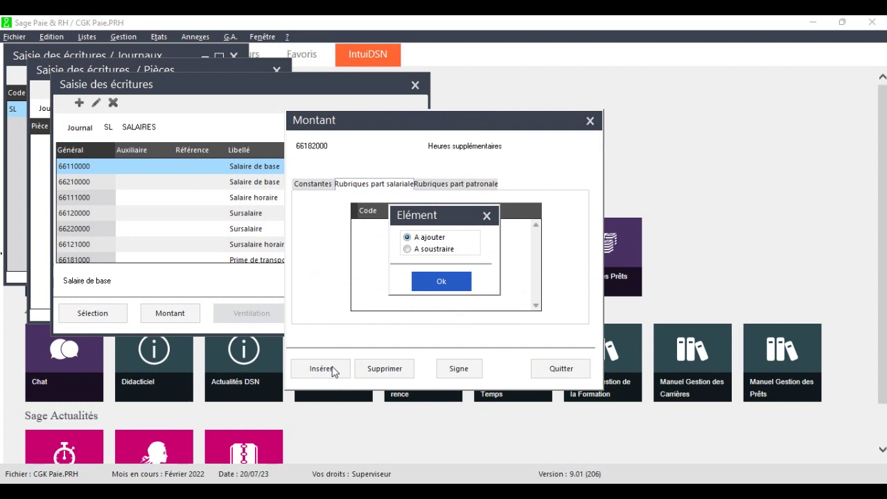
click(454, 281)
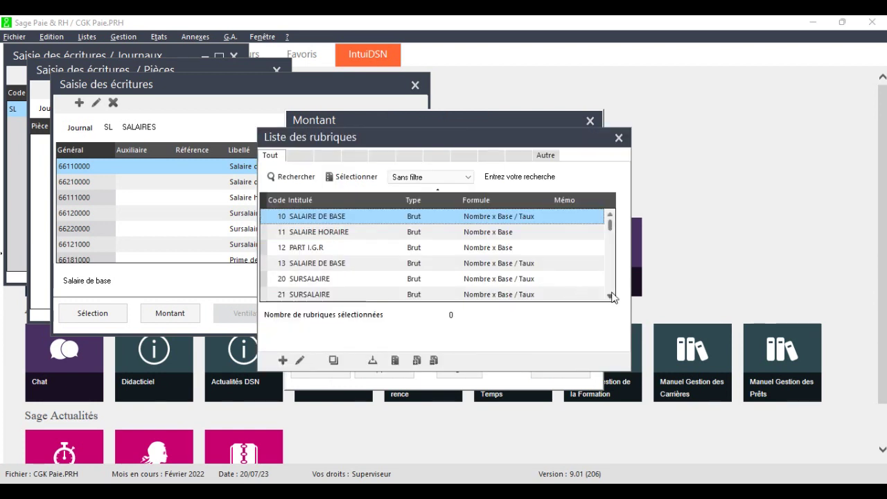
click(612, 297)
click(611, 297)
click(612, 296)
click(611, 297)
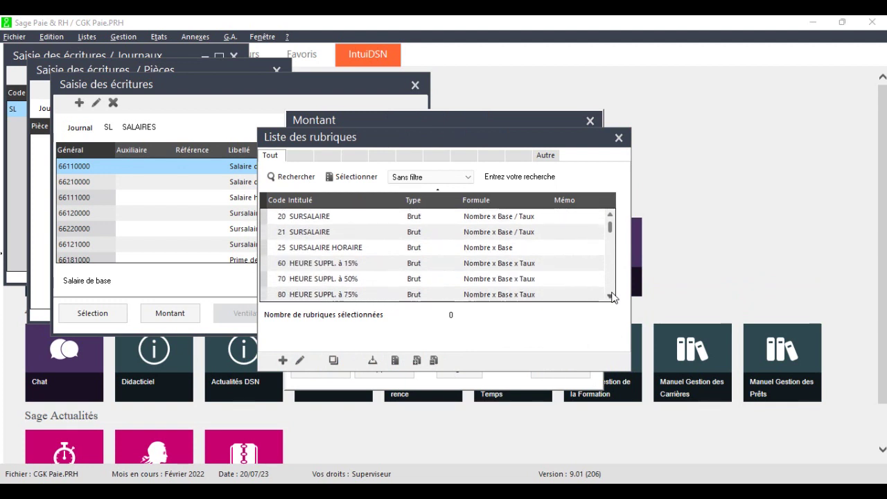
click(401, 265)
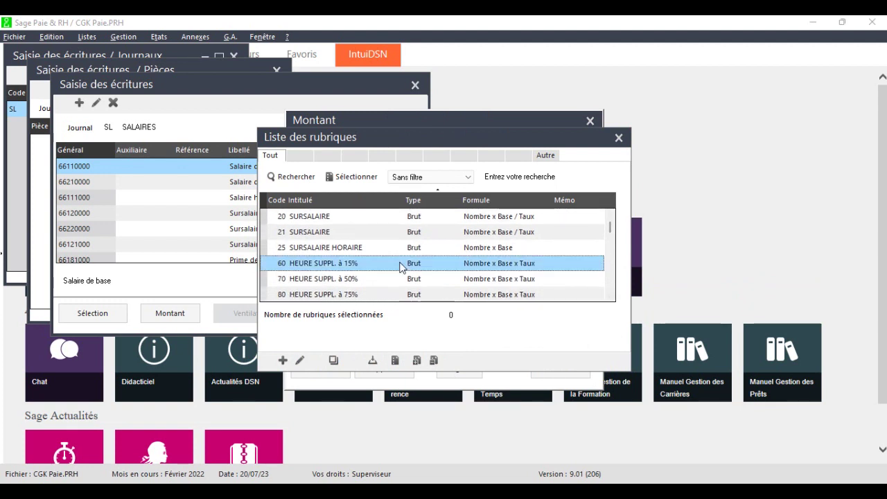
shift+click(434, 278)
shift+click(435, 302)
shift+click(434, 302)
shift+click(488, 300)
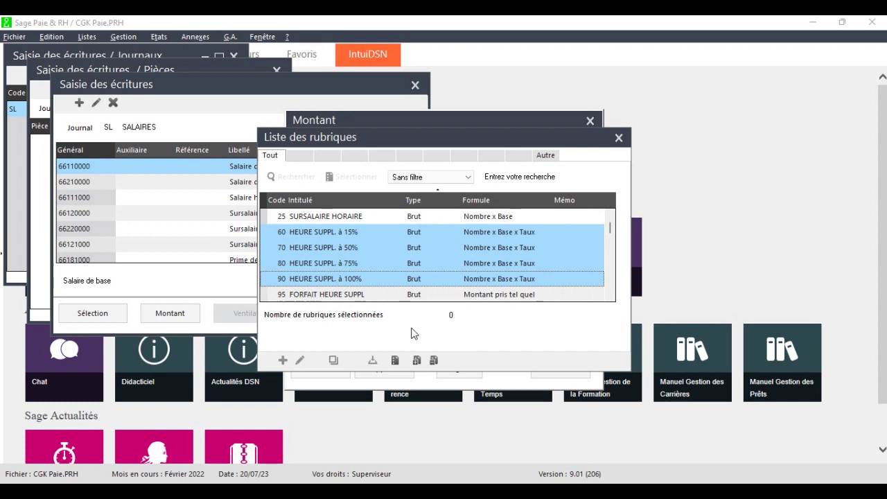
click(397, 360)
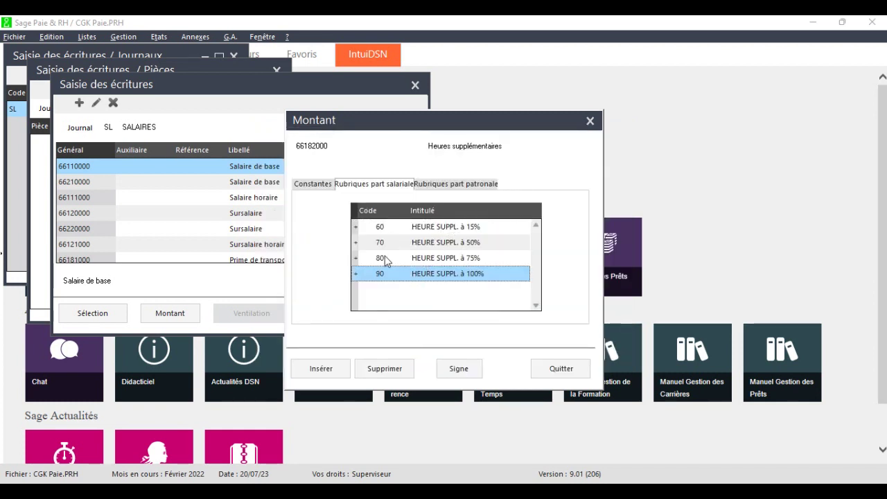
click(562, 369)
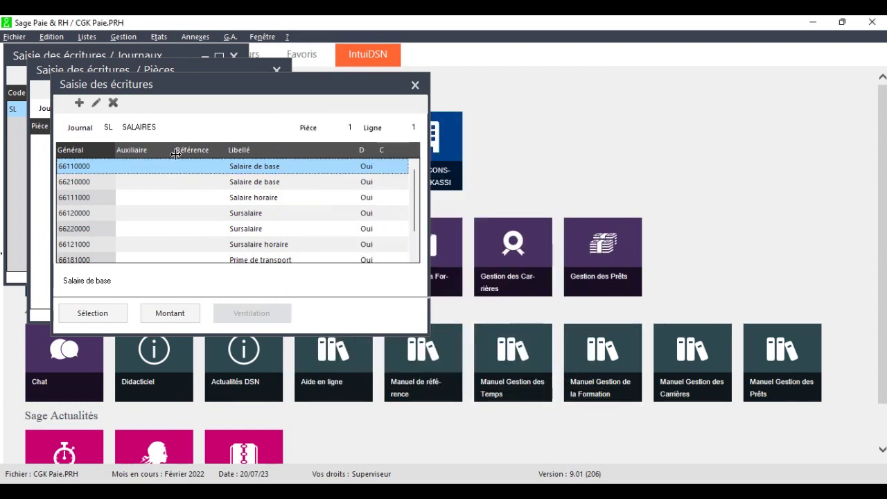
Create a debit entry on general account 66183000 labelled "Arrondi", keeping the default personnel selection.
click(79, 104)
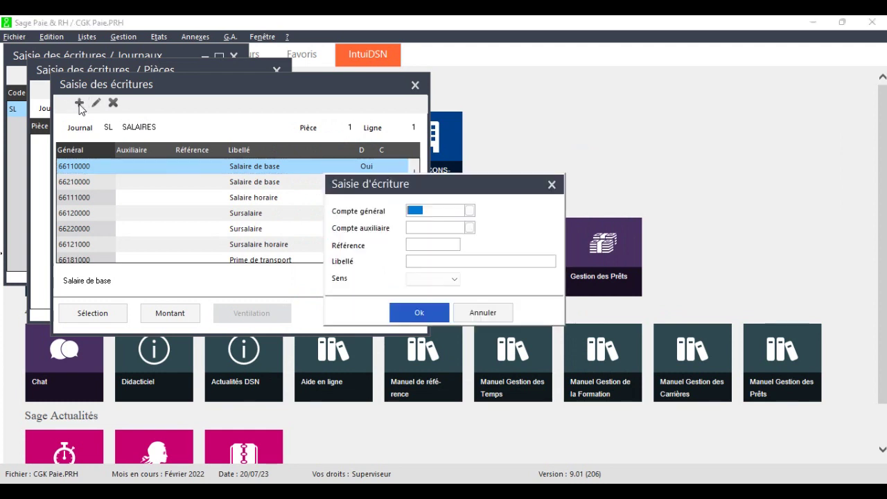
click(470, 210)
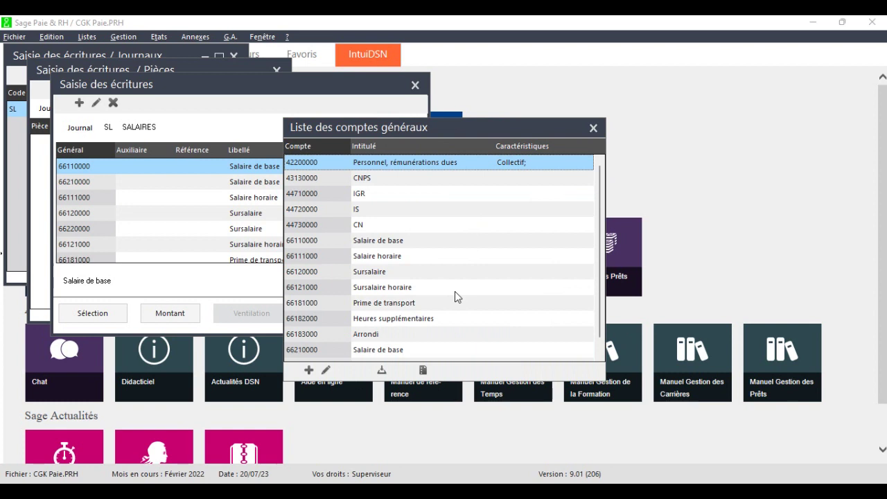
scroll(420, 327, down, 1)
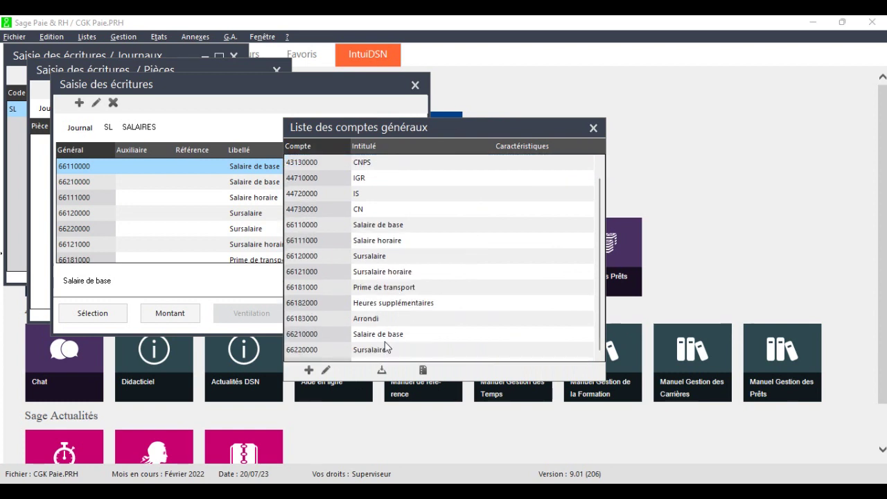
double_click(333, 319)
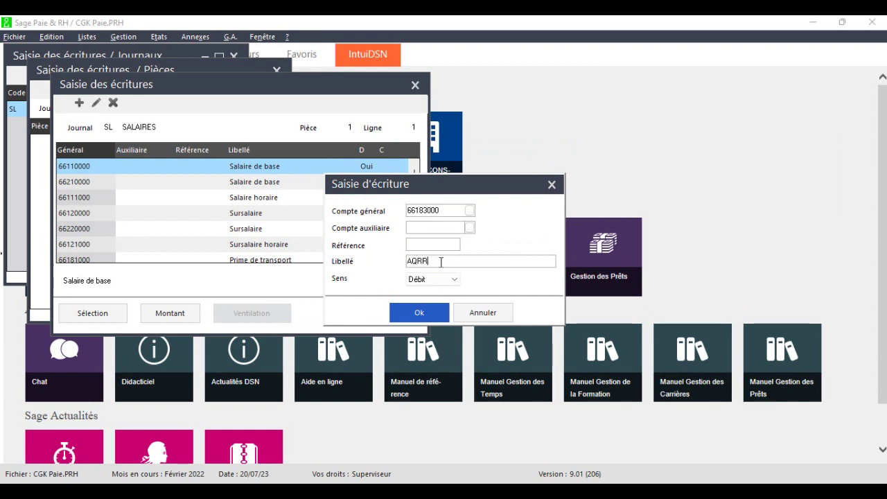
key(BackSpace)
key(BackSpace)
text(rrondi)
key(Return)
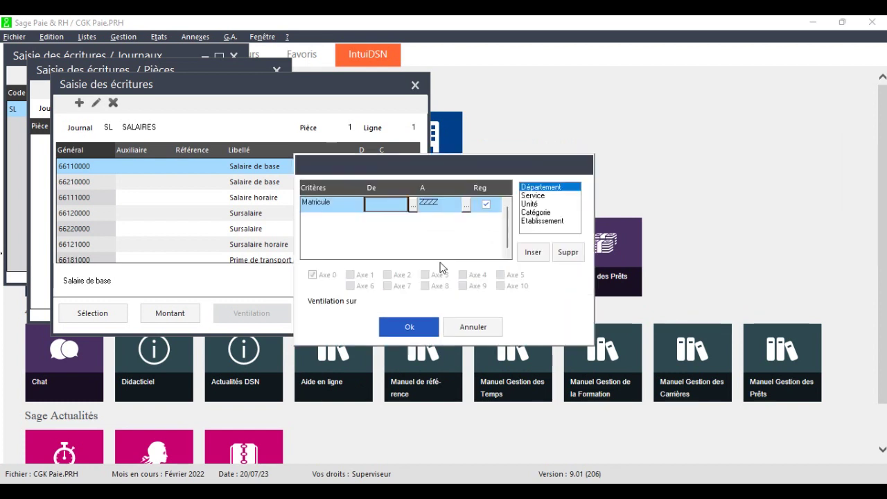
click(390, 324)
Insert rubrique 792 ARRONDI as an employee-share element to add to the 66183000 entry's amount.
click(366, 184)
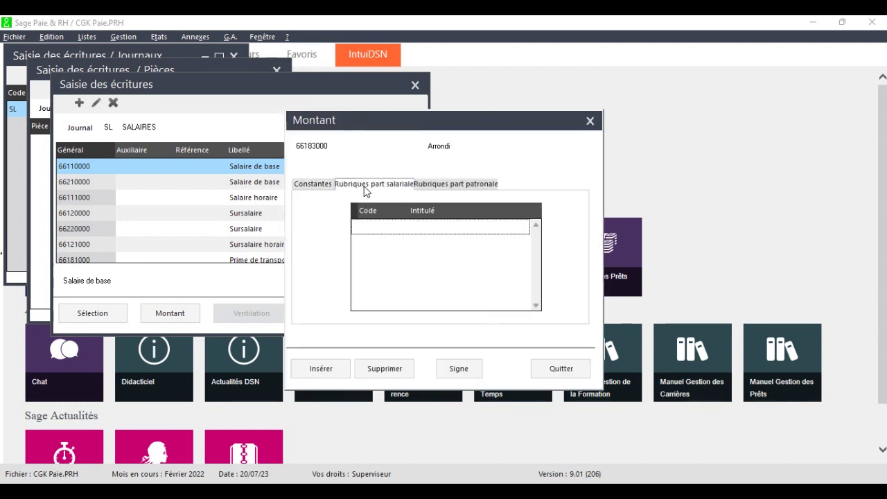
click(330, 369)
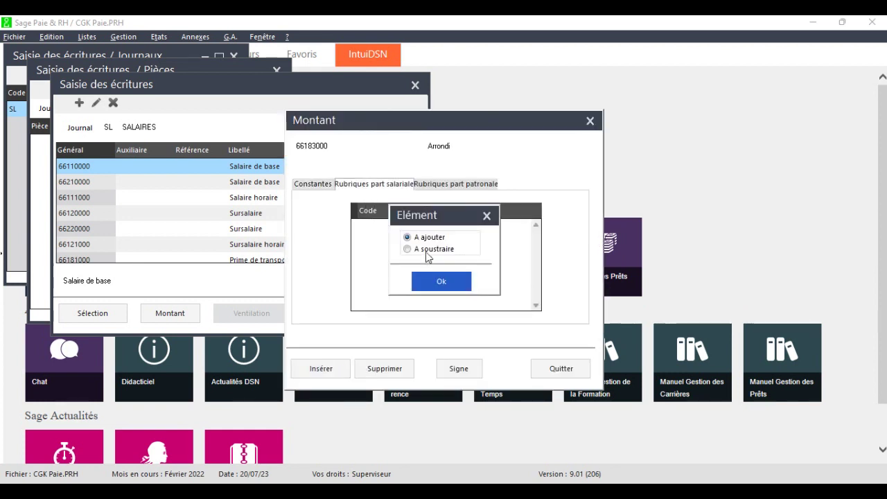
click(449, 282)
drag(612, 226, 610, 310)
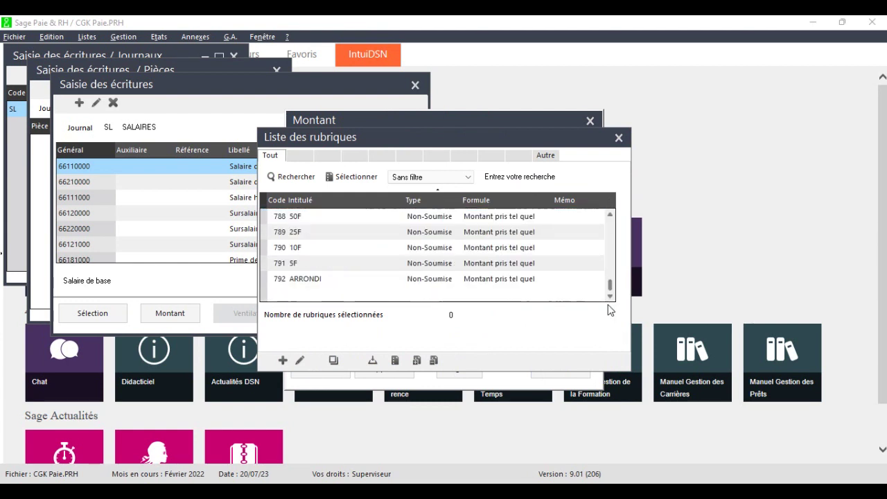
double_click(505, 280)
Insert rubrique 781 ARRONDI as another employee-share element to add to the 66183000 entry's amount, and leave the amount setup.
click(333, 368)
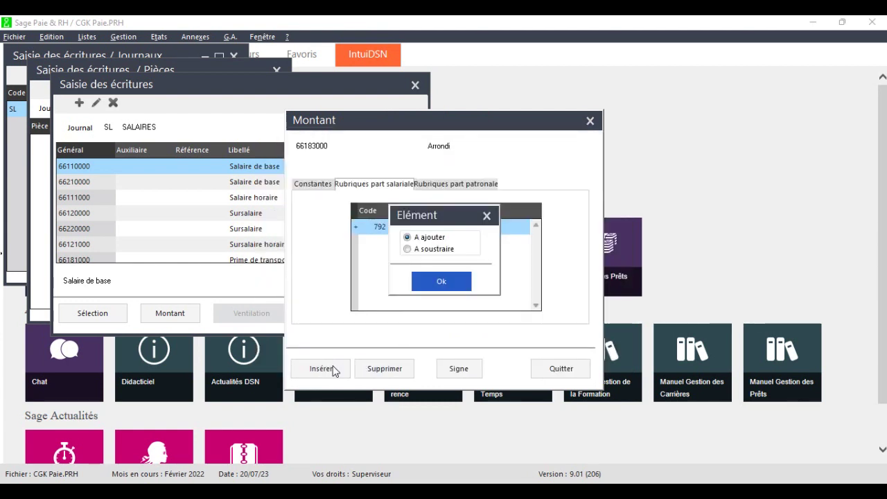
click(439, 279)
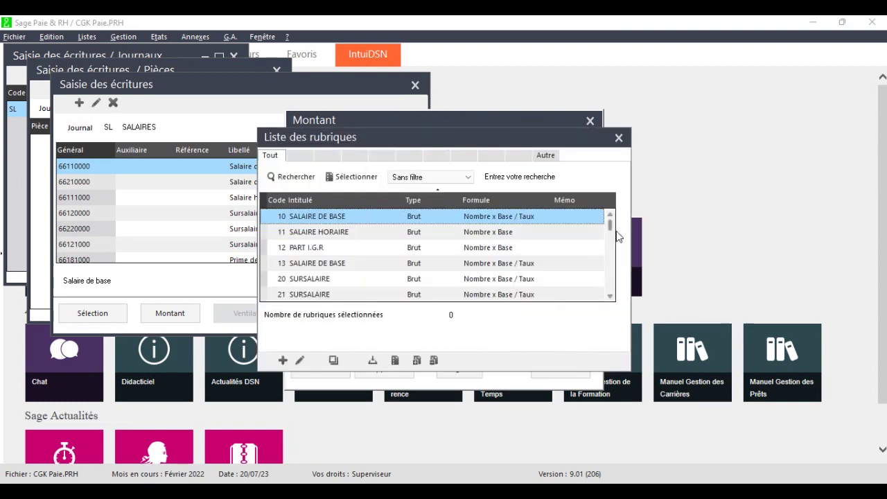
drag(610, 225, 611, 285)
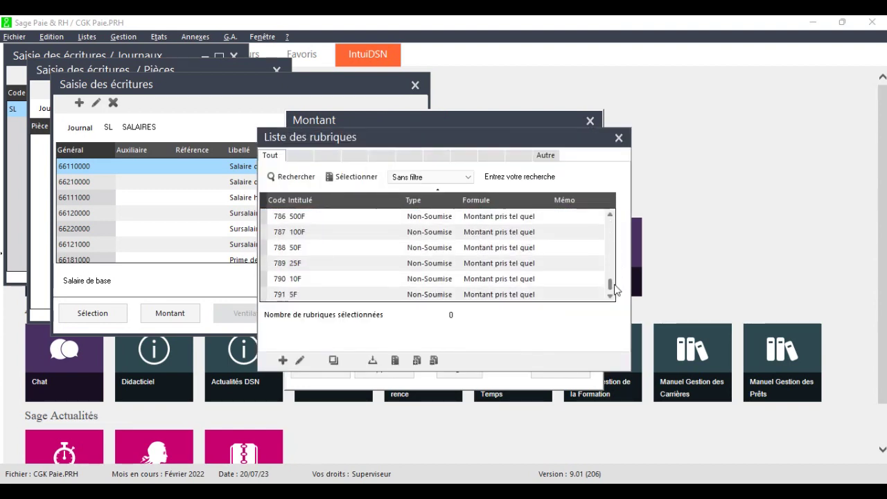
click(610, 216)
click(610, 216)
click(610, 216)
click(610, 216)
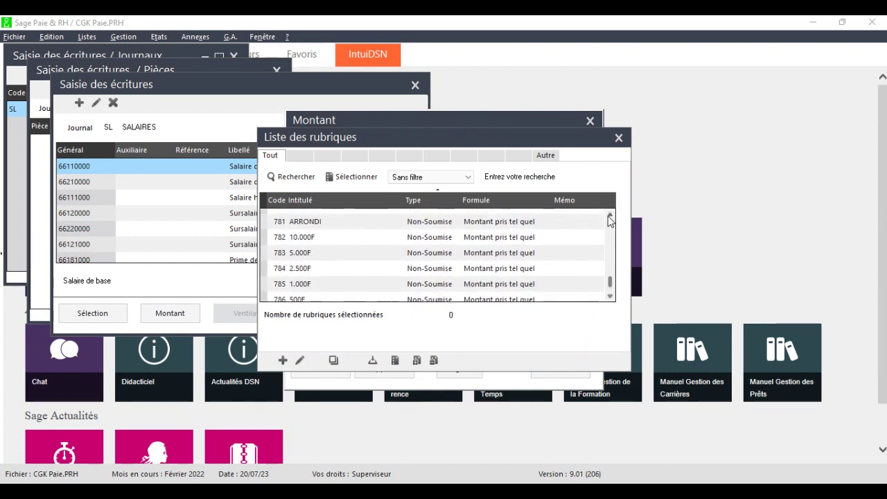
scroll(509, 240, up, 4)
double_click(463, 283)
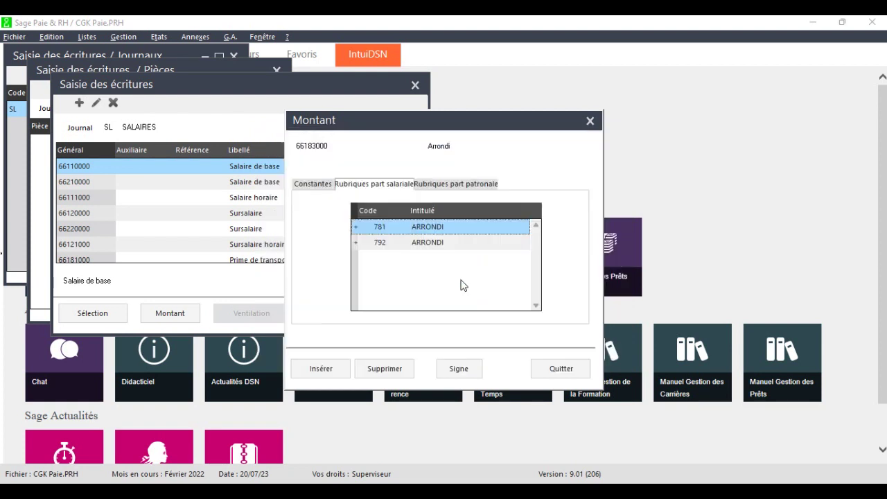
click(572, 376)
click(390, 308)
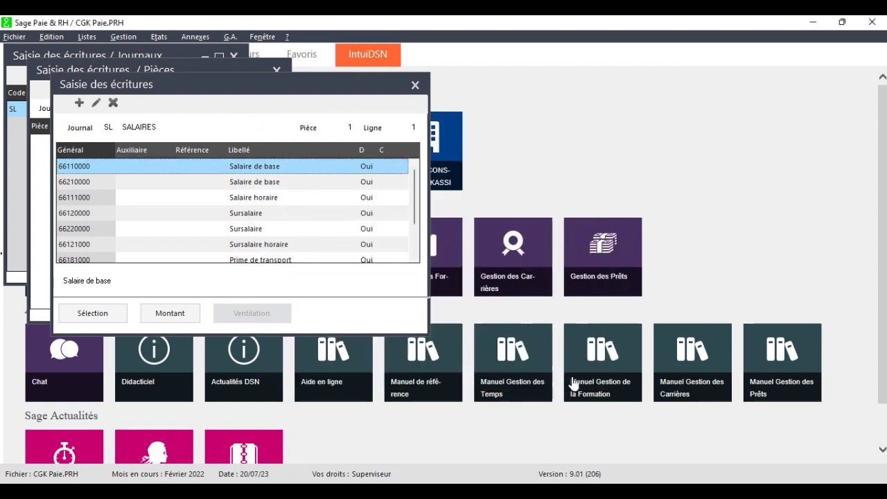
Review the entries of the SALAIRES journal and check the personnel selection, leaving it without changes.
scroll(408, 219, down, 1)
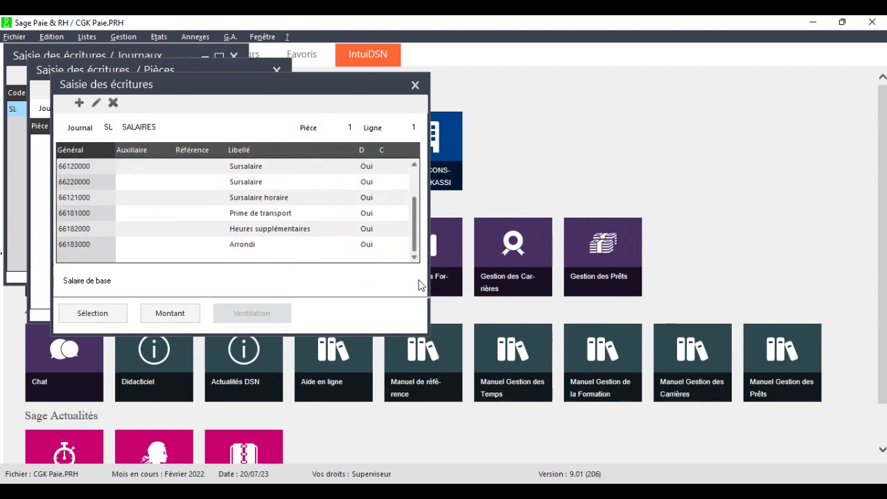
scroll(409, 220, up, 1)
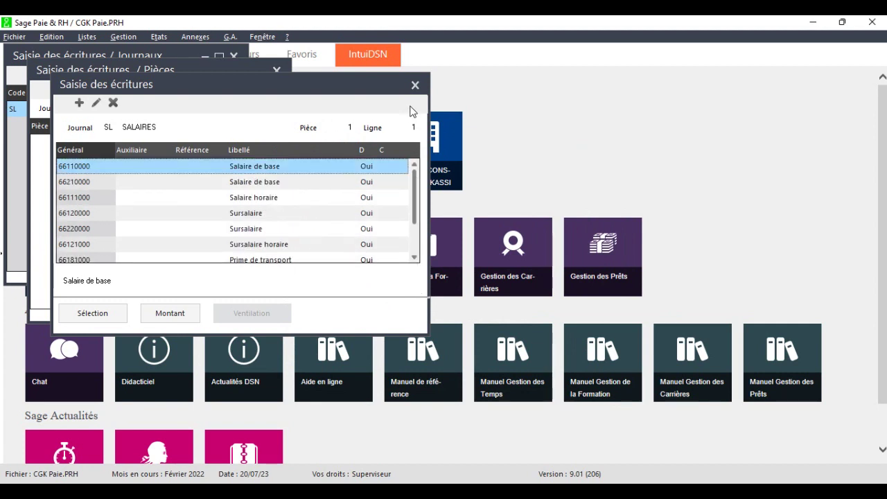
scroll(407, 208, down, 1)
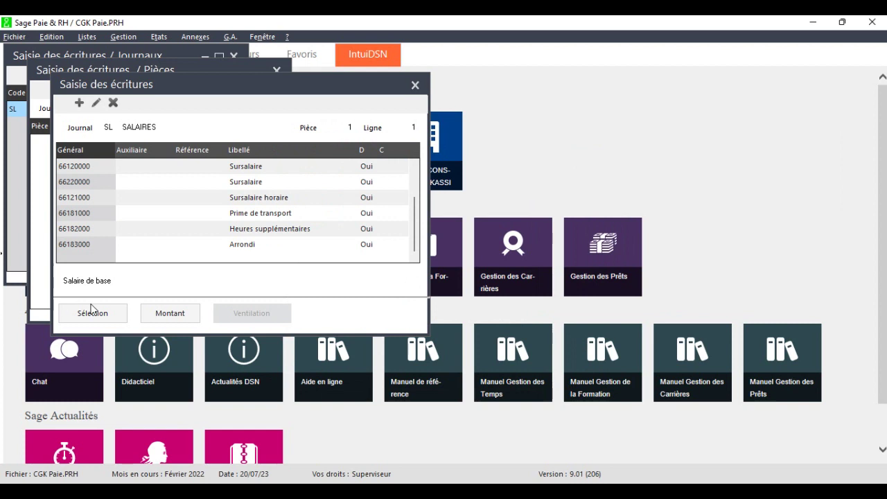
click(110, 307)
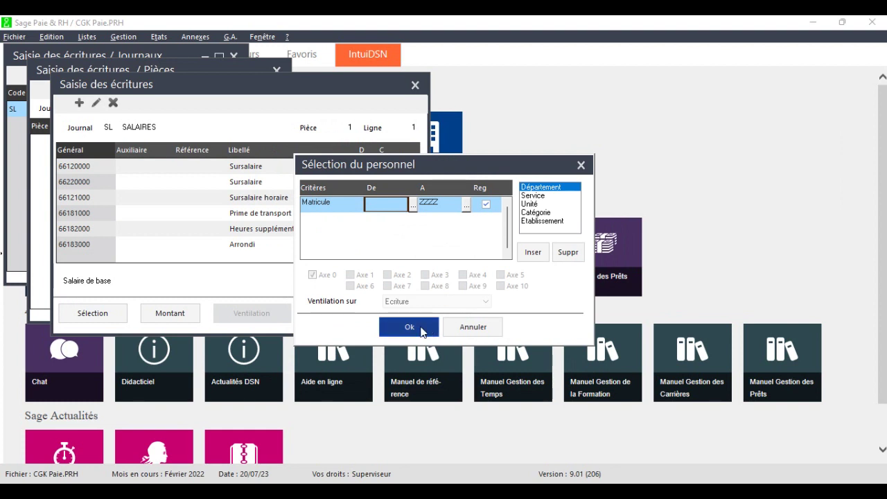
click(468, 334)
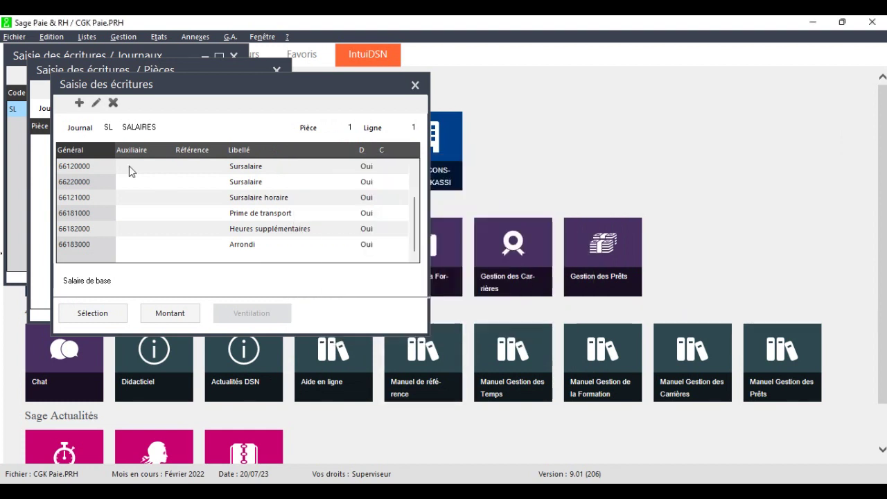
Create a credit entry on general account 43130000 labelled "CNPS", keeping the default personnel selection.
click(79, 104)
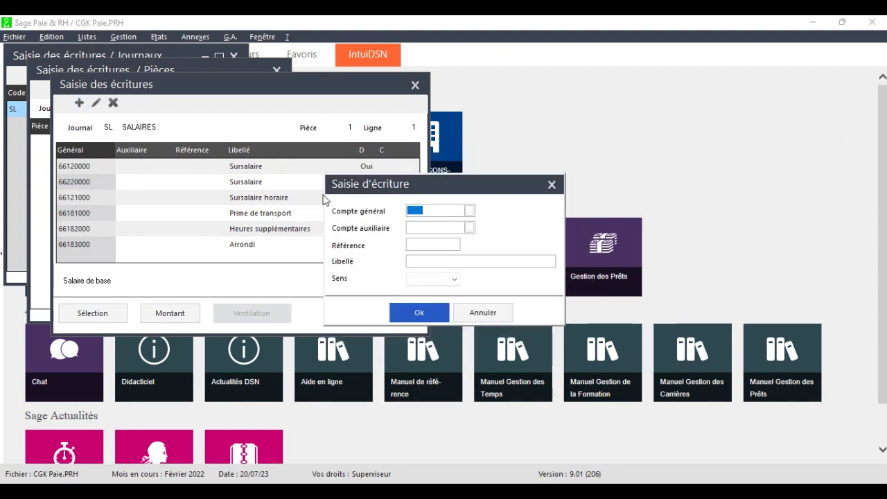
click(469, 210)
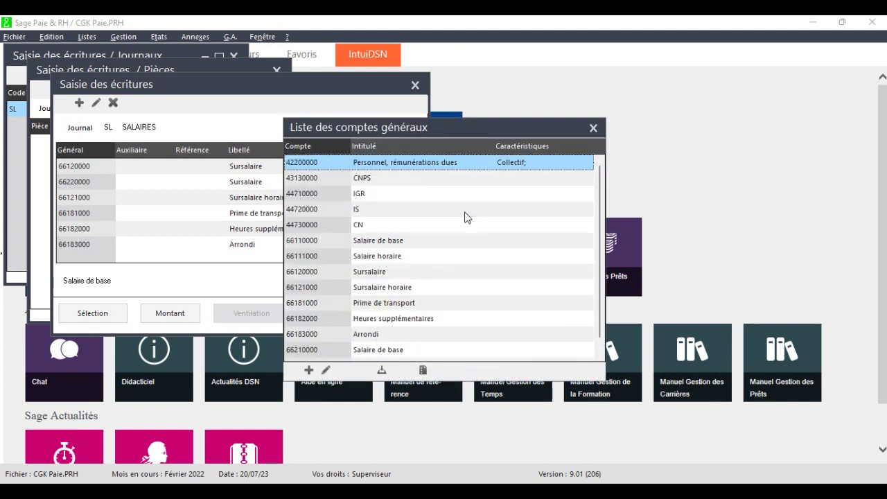
double_click(358, 178)
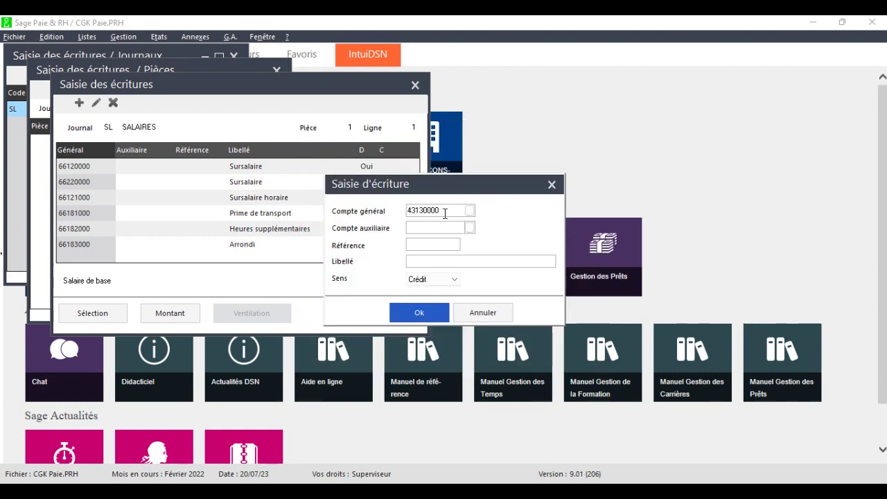
click(437, 262)
click(419, 313)
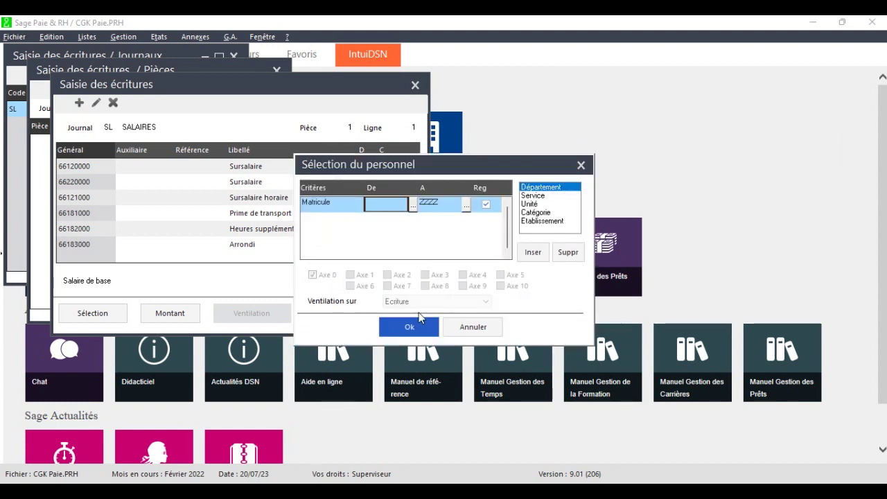
click(411, 327)
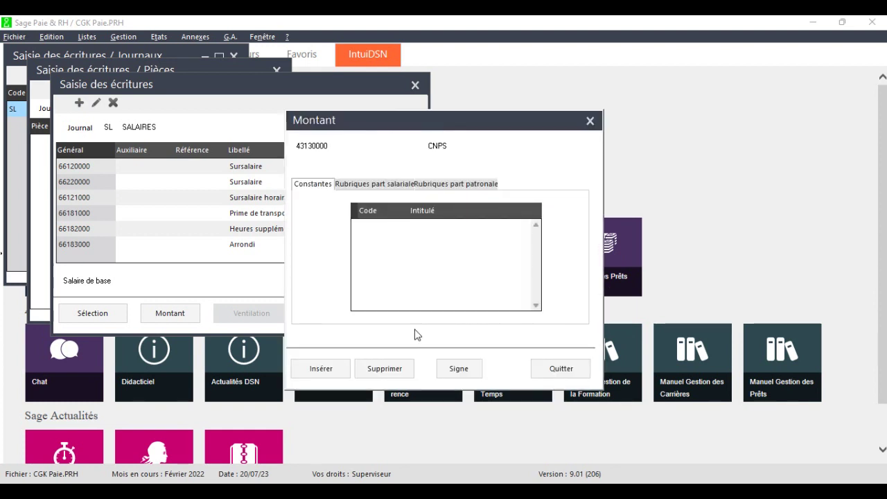
Insert rubrique 452 C.N.P.S as an employee-share element to add to the 43130000 entry's amount.
click(378, 184)
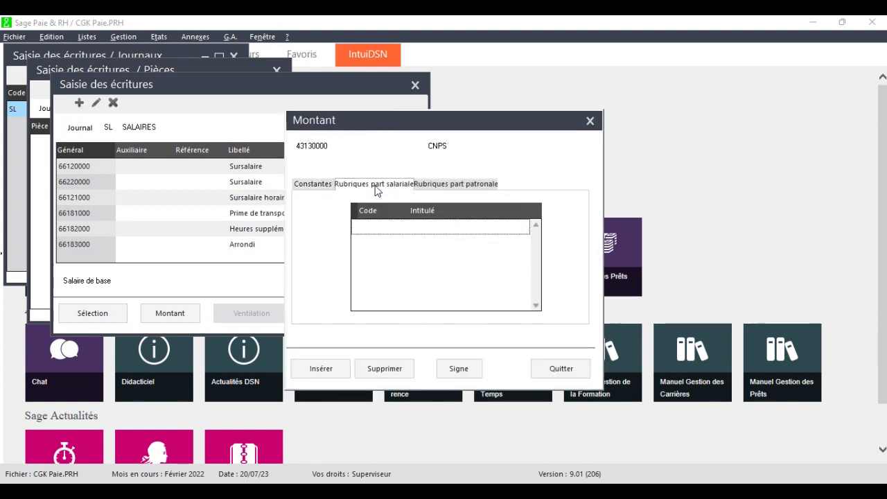
click(333, 378)
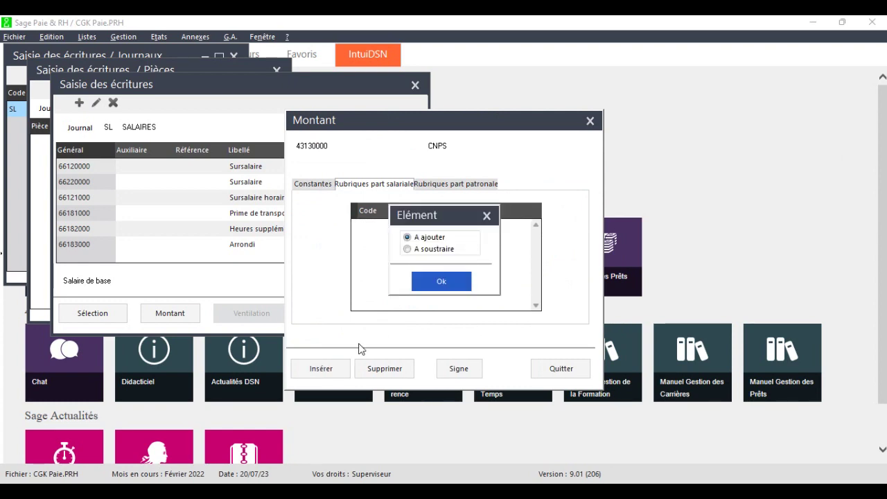
click(438, 289)
scroll(440, 295, down, 20)
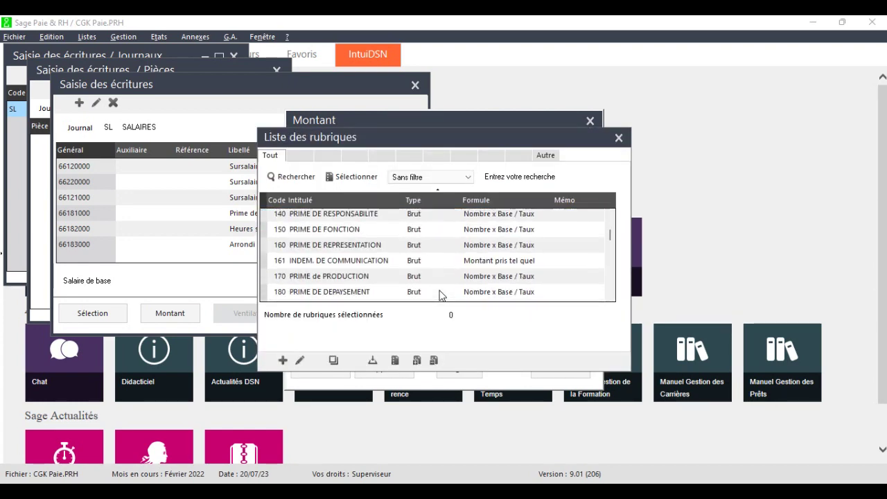
scroll(440, 294, down, 1)
scroll(440, 295, up, 6)
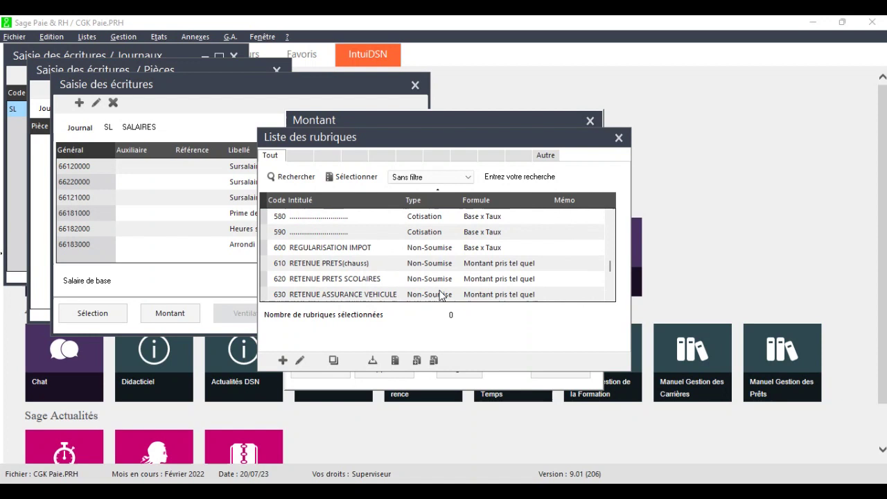
scroll(439, 295, up, 4)
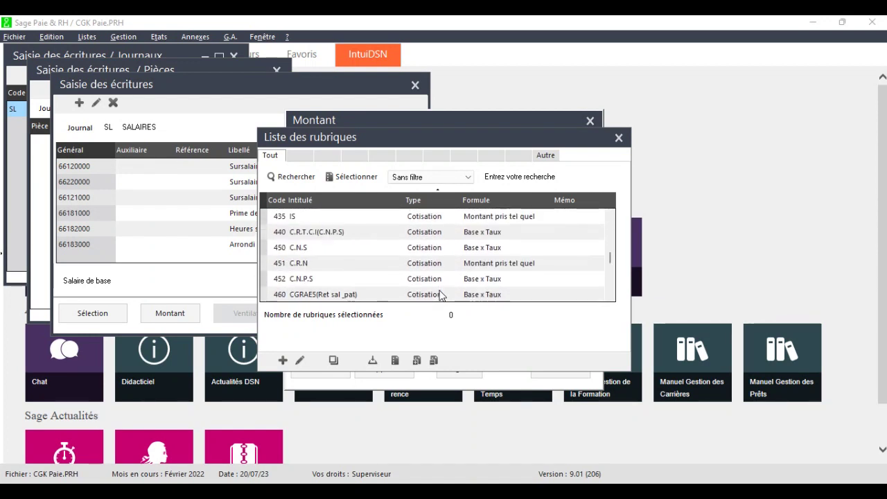
click(414, 279)
double_click(414, 279)
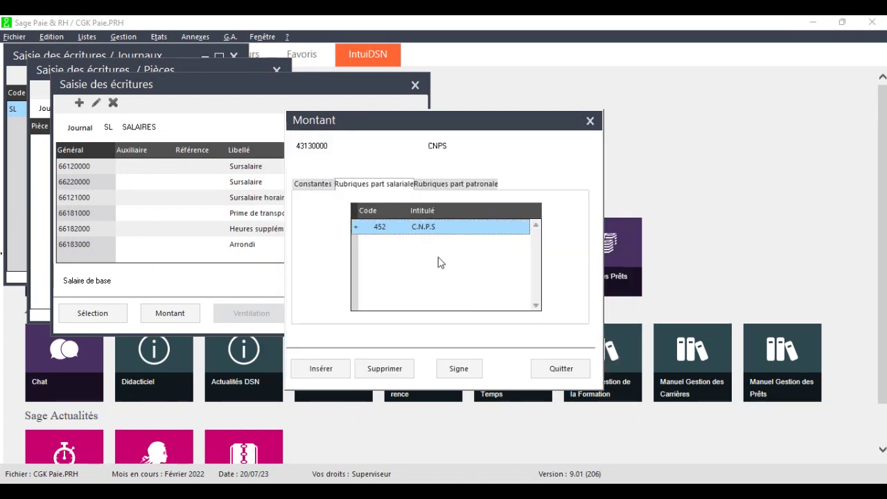
click(562, 368)
click(421, 311)
Create a credit entry on general account 44710000 labelled "IGR", keeping the default personnel selection.
scroll(247, 233, down, 1)
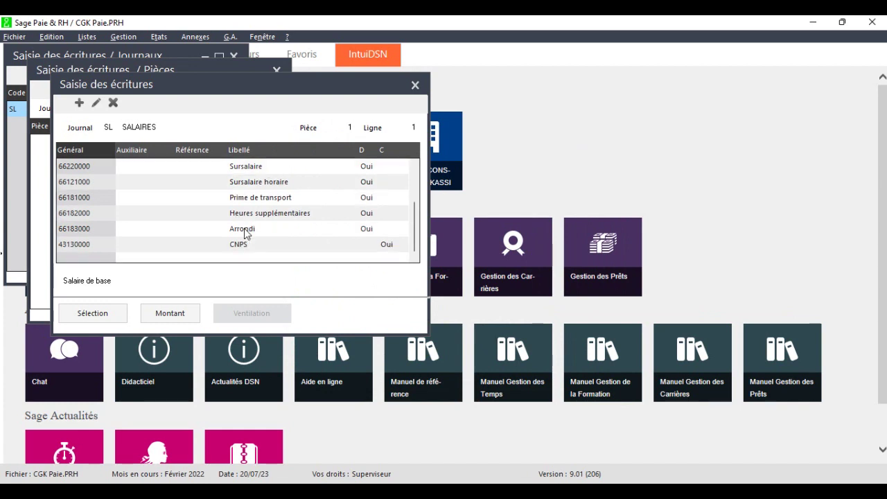
click(79, 103)
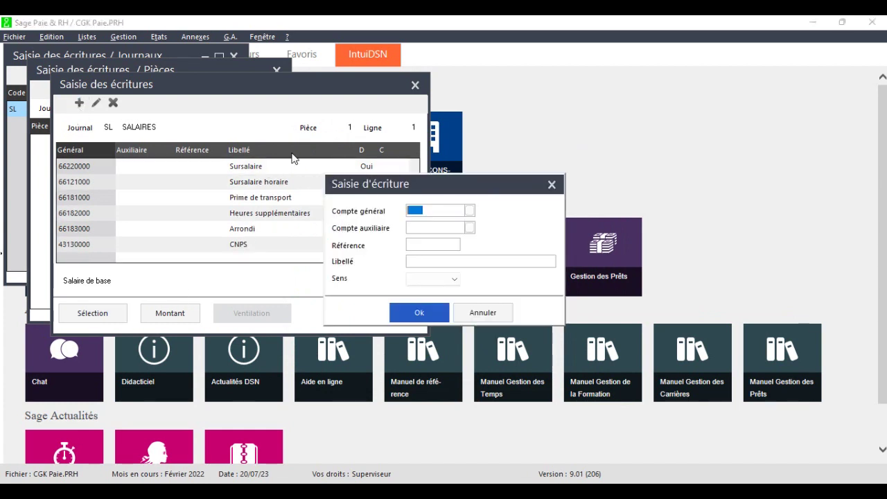
click(469, 211)
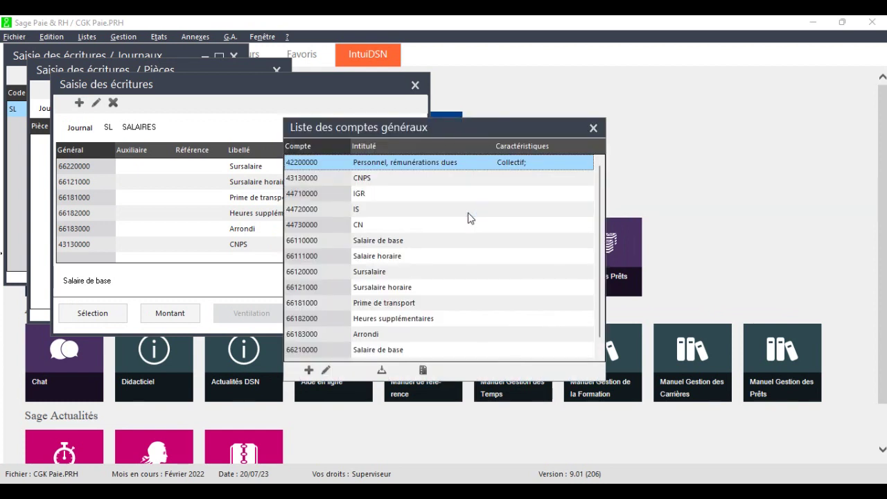
double_click(350, 194)
click(458, 262)
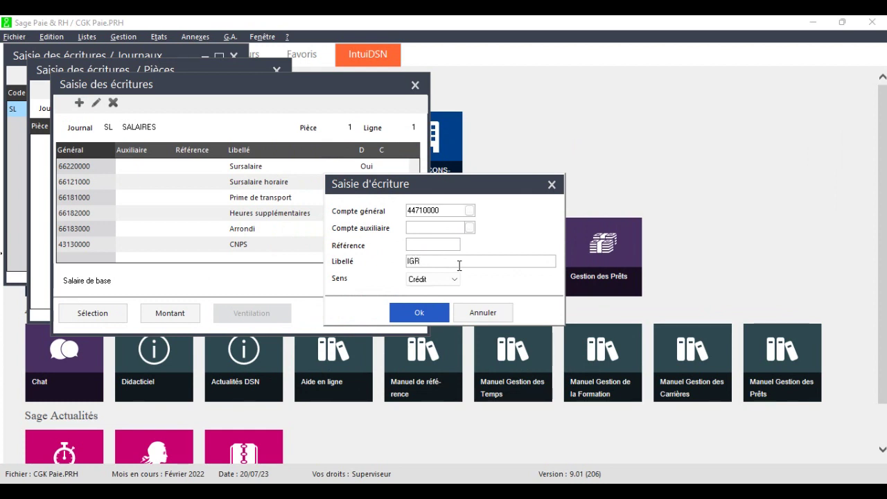
click(420, 313)
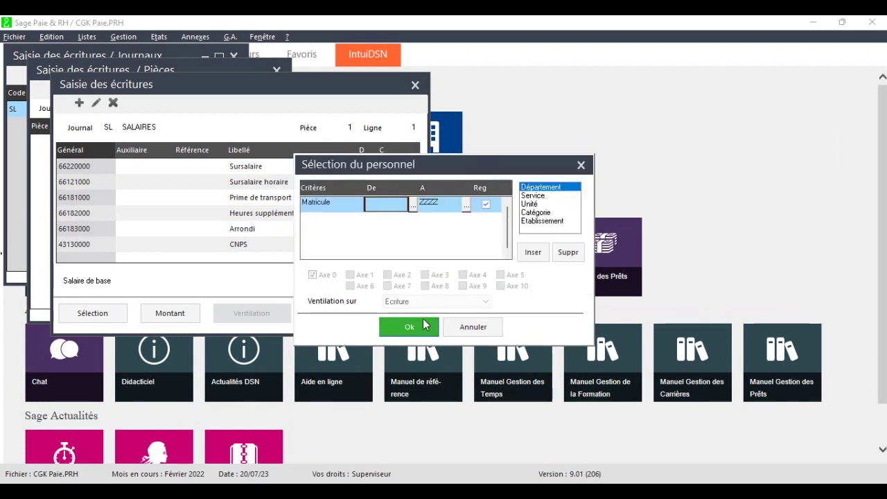
click(410, 327)
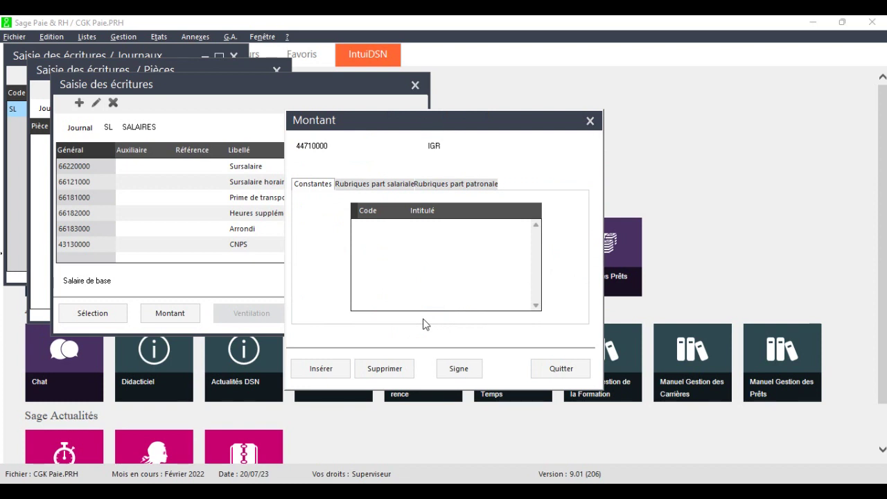
Insert rubrique 431 IGR as an employee-share element to add to the 44710000 entry's amount.
click(374, 185)
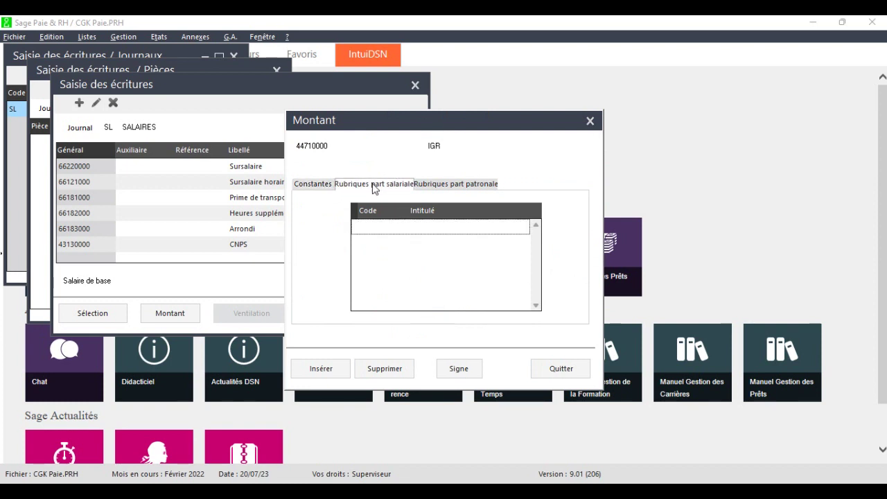
click(324, 374)
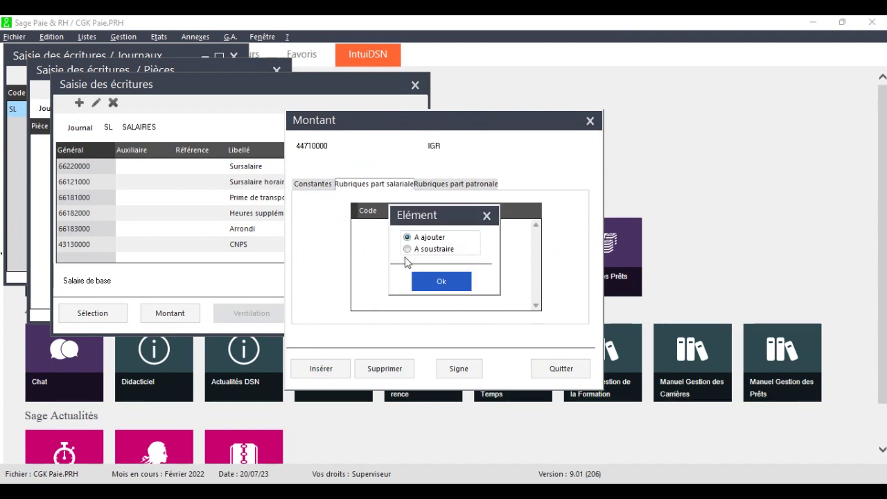
click(432, 281)
scroll(428, 281, down, 10)
scroll(428, 281, down, 15)
scroll(428, 281, up, 8)
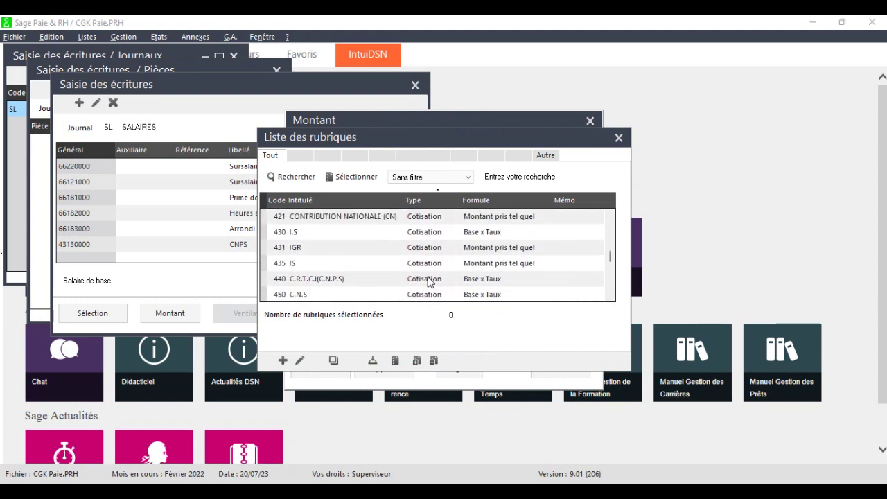
double_click(398, 248)
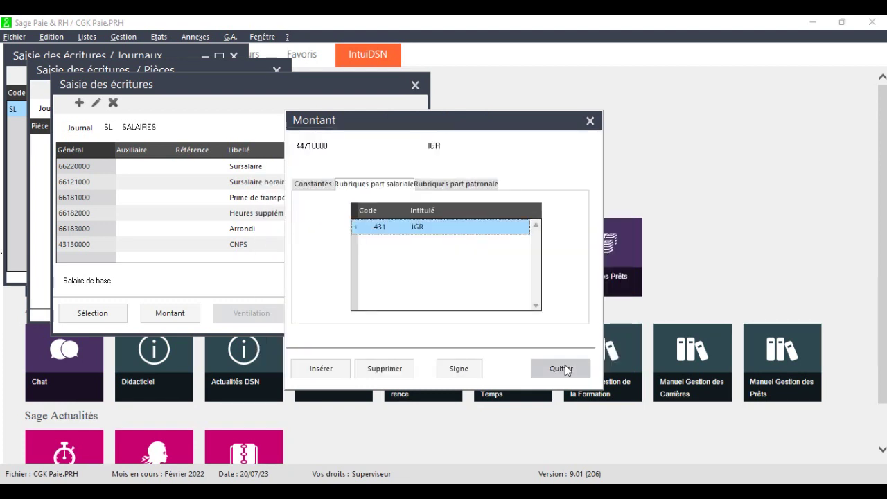
click(563, 368)
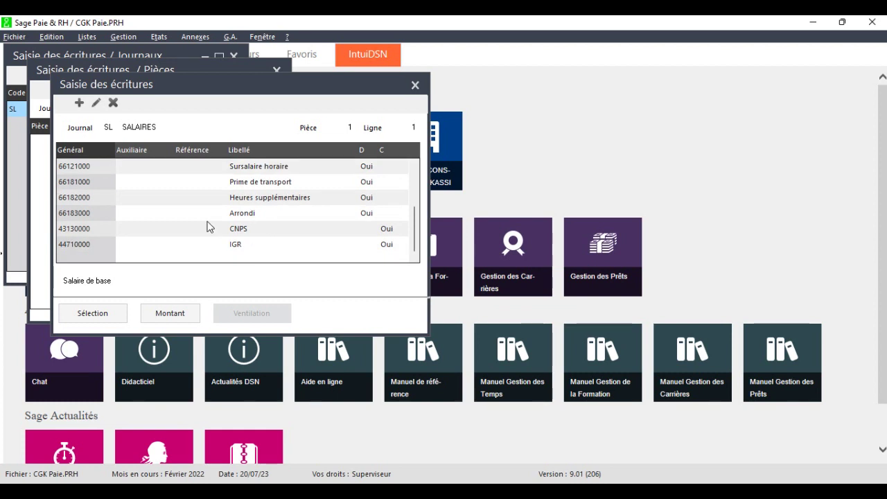
Create a credit entry on general account 44720000 labelled "IS", keeping the default personnel selection.
click(78, 102)
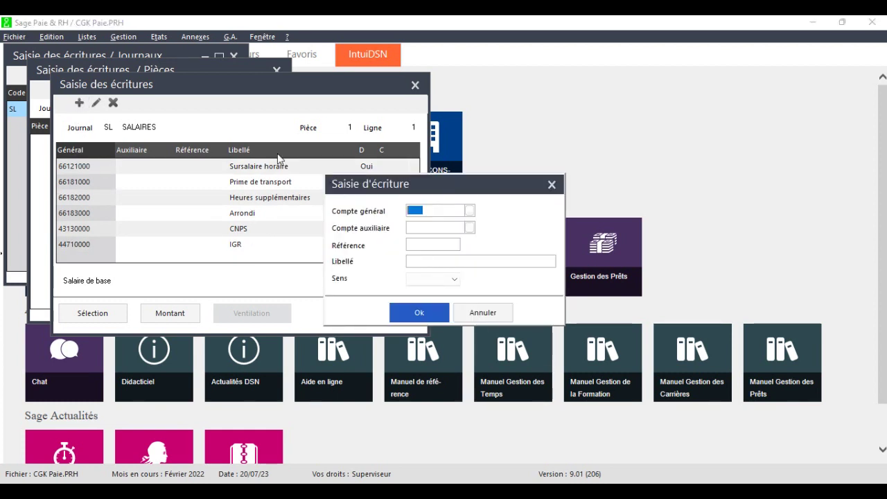
click(470, 211)
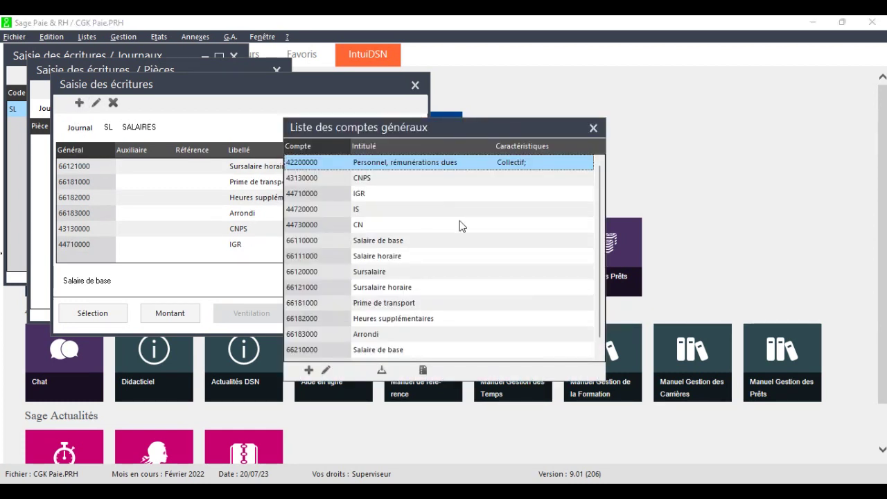
double_click(367, 214)
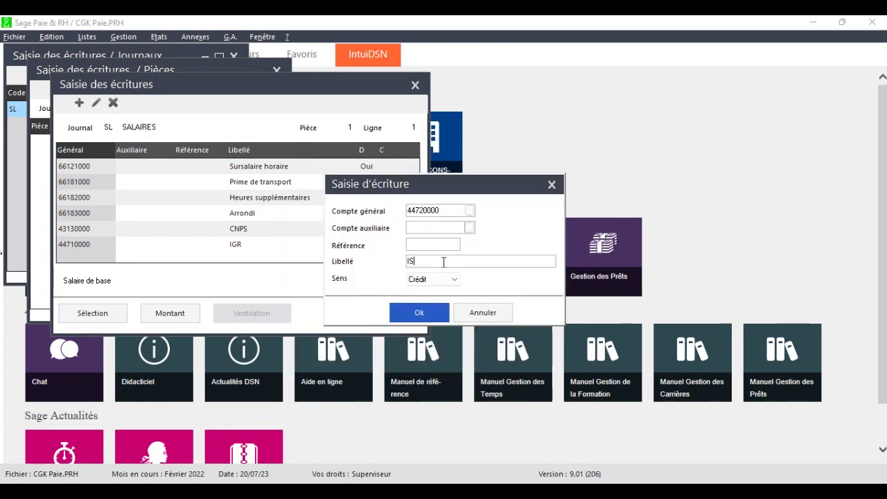
click(420, 313)
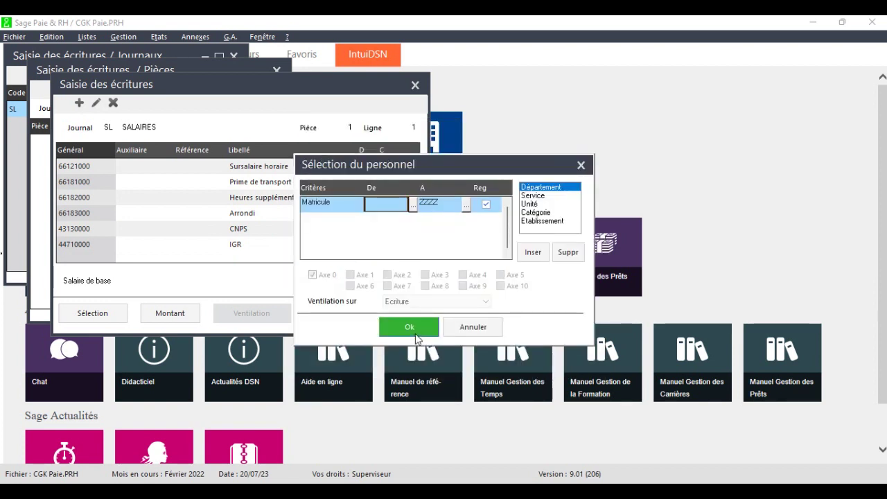
click(416, 336)
Insert rubrique 411 I.S as an employee-share element to add to the 44720000 entry's amount.
click(356, 185)
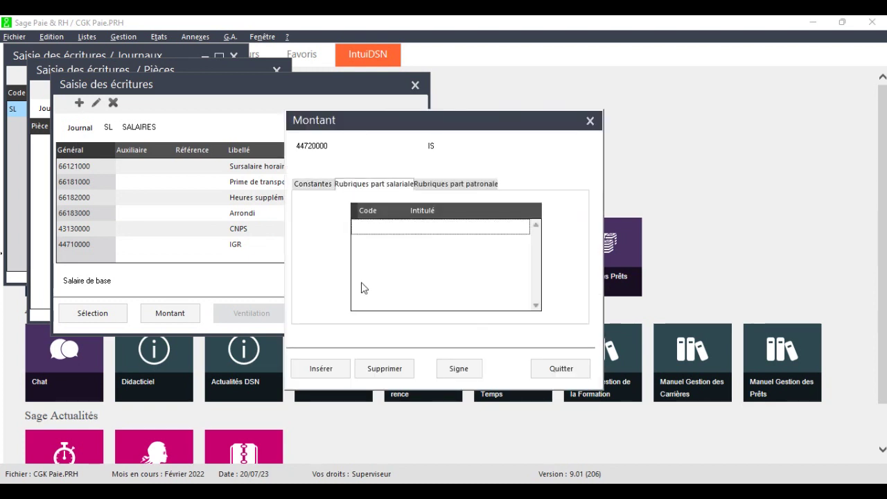
click(327, 367)
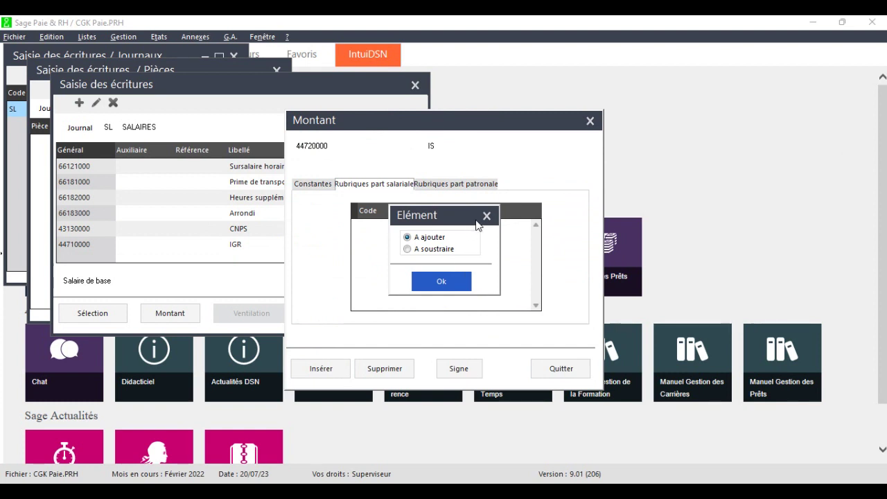
click(449, 281)
scroll(409, 293, down, 5)
scroll(409, 294, down, 15)
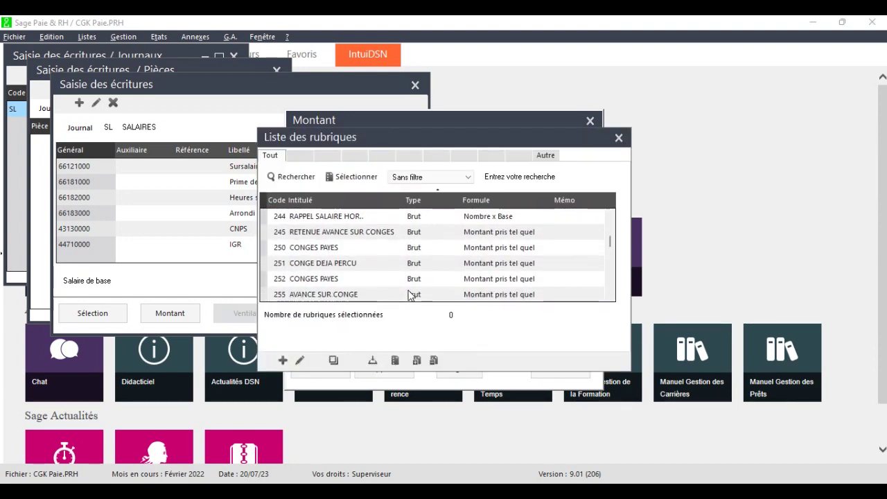
scroll(409, 294, down, 15)
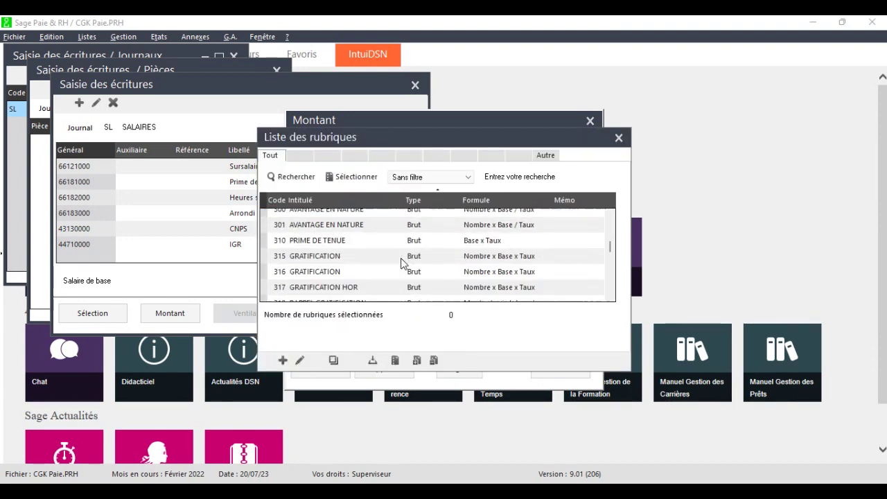
scroll(402, 264, down, 15)
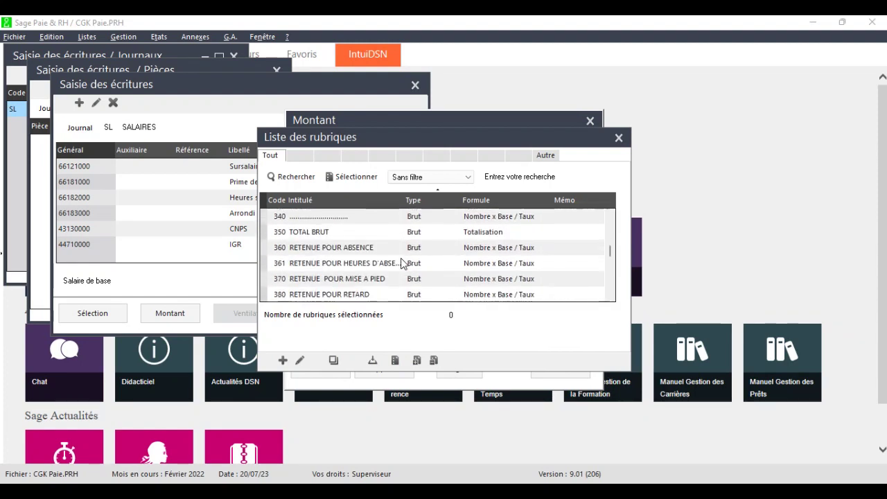
scroll(402, 263, down, 1)
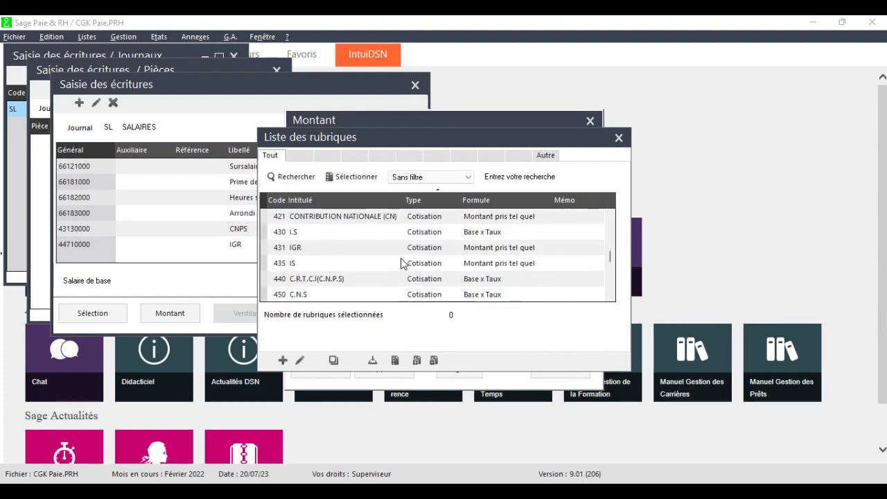
scroll(373, 242, up, 1)
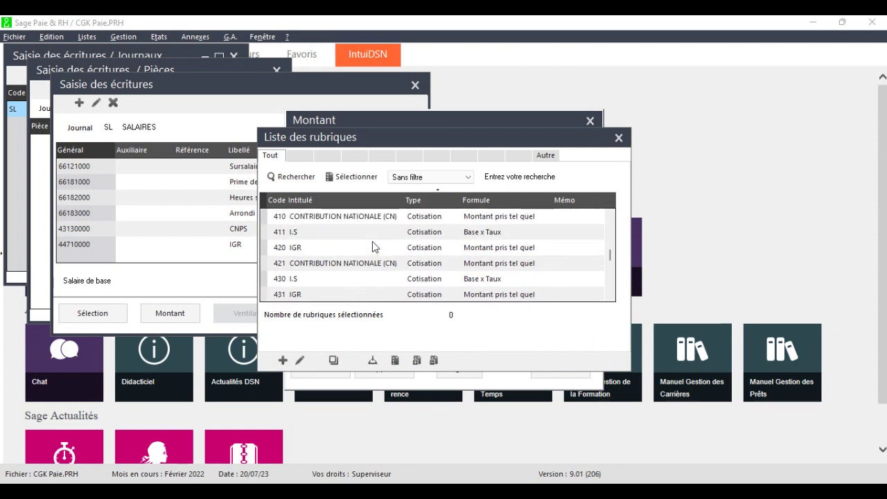
double_click(361, 235)
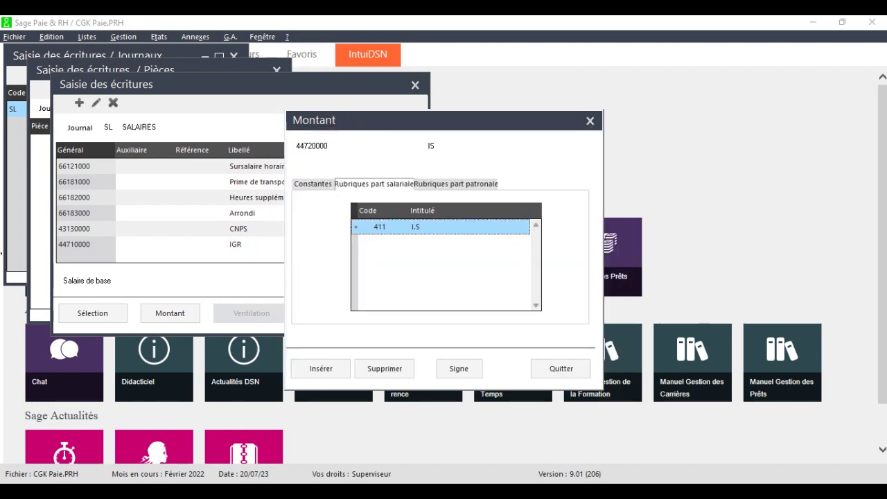
click(563, 368)
key(Return)
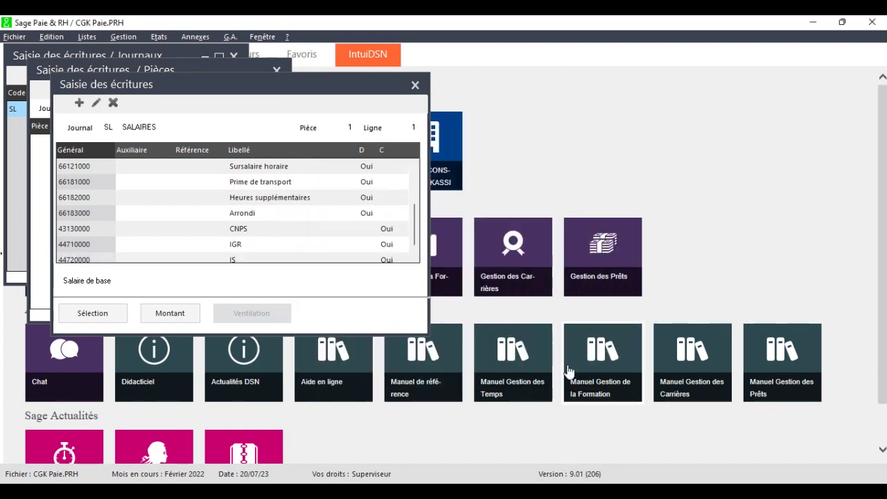
Create a credit entry on general account 44730000 labelled "CN", keeping the default personnel selection.
click(80, 104)
click(469, 209)
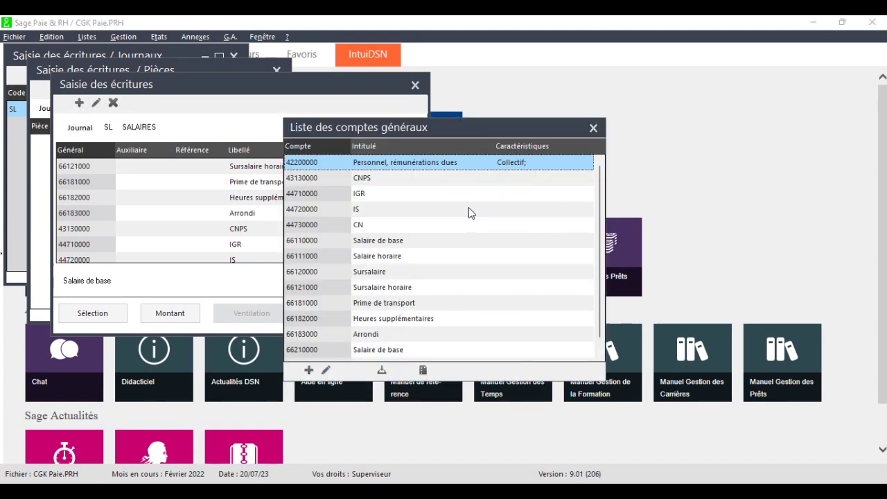
double_click(369, 227)
click(423, 261)
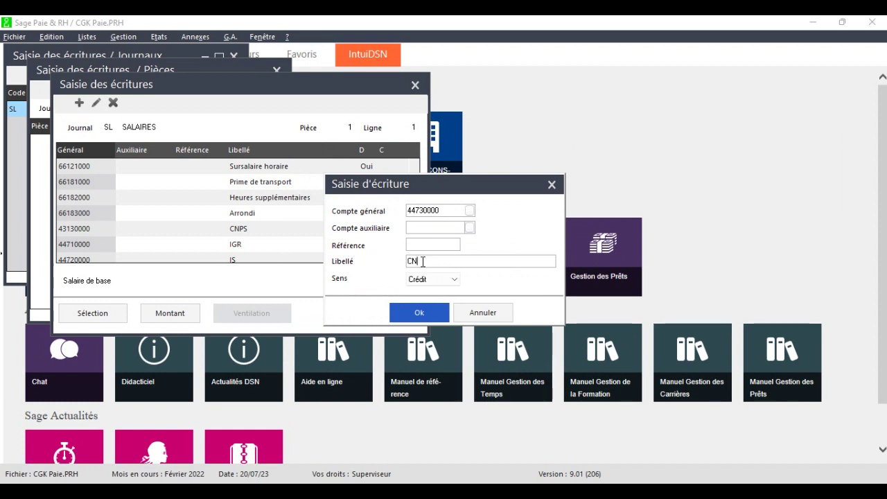
click(418, 316)
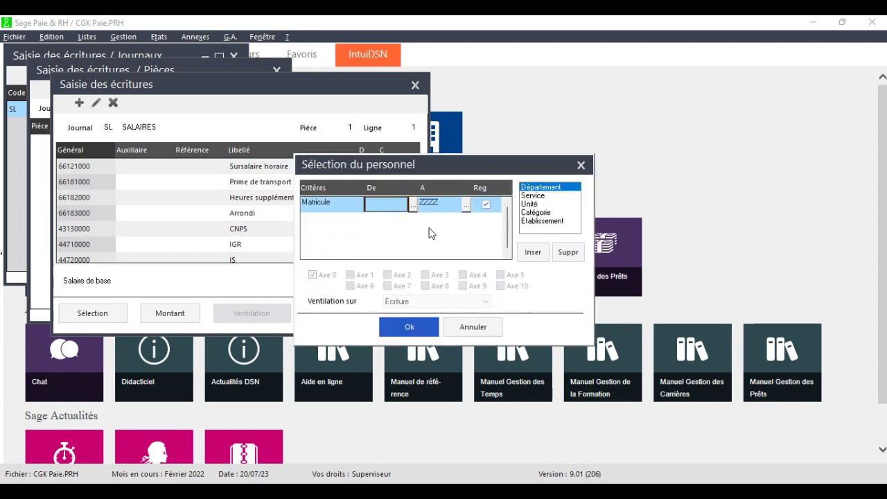
click(411, 334)
Insert rubrique 410 CONTRIBUTION NATIONALE (CN) as an employee-share element to add to the 44730000 entry's amount.
click(359, 192)
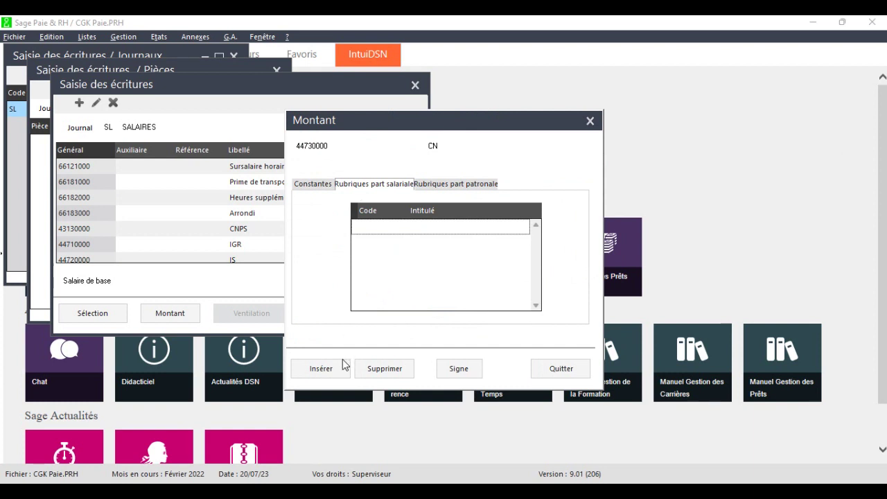
click(340, 369)
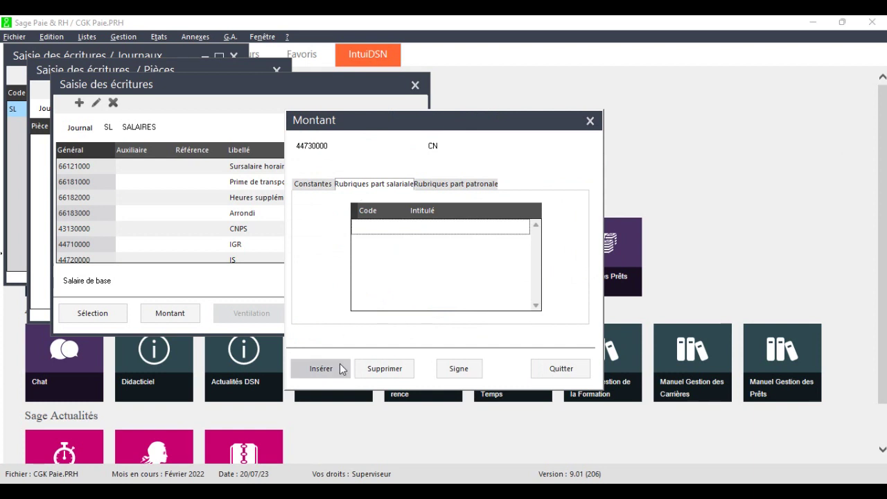
click(341, 363)
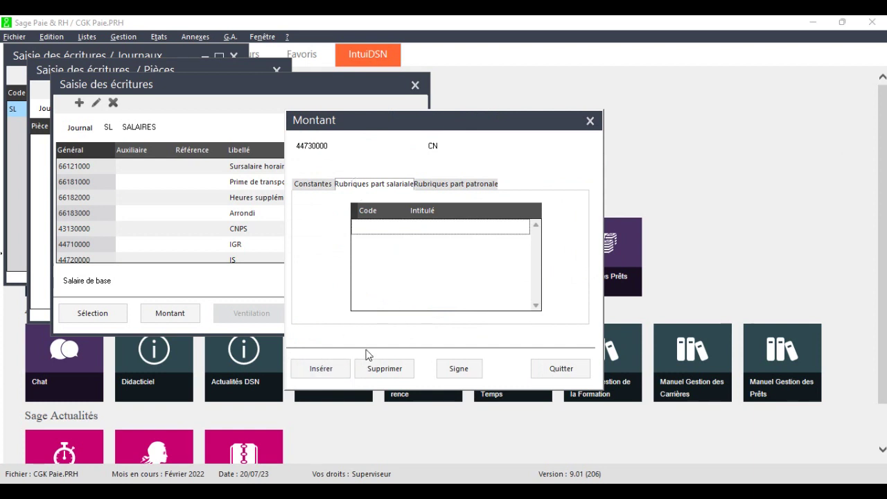
click(423, 278)
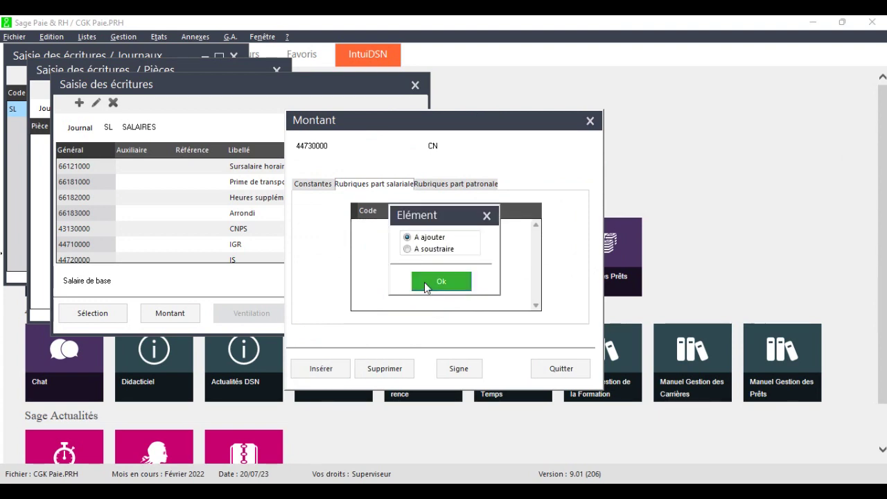
scroll(424, 282, down, 5)
scroll(425, 283, down, 15)
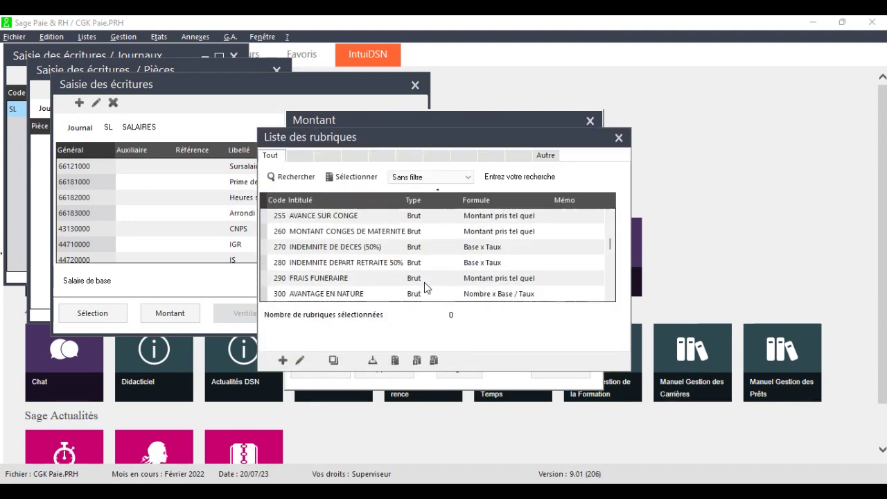
scroll(425, 284, up, 2)
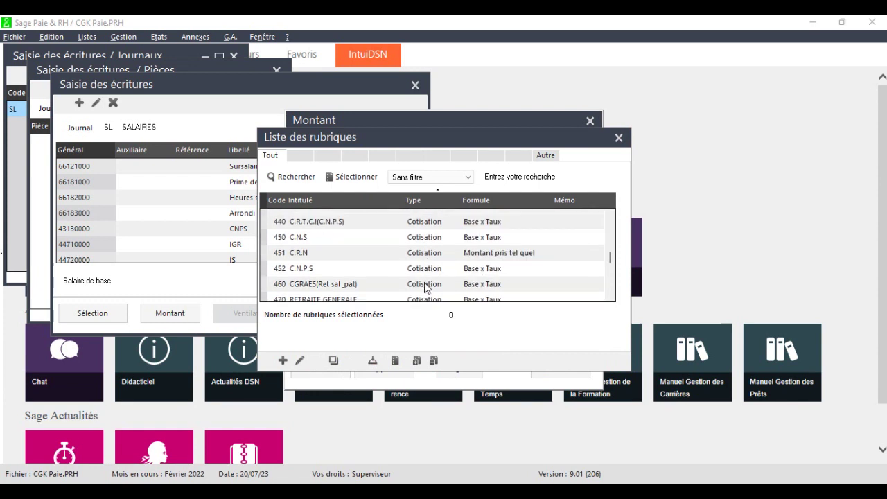
scroll(425, 284, up, 1)
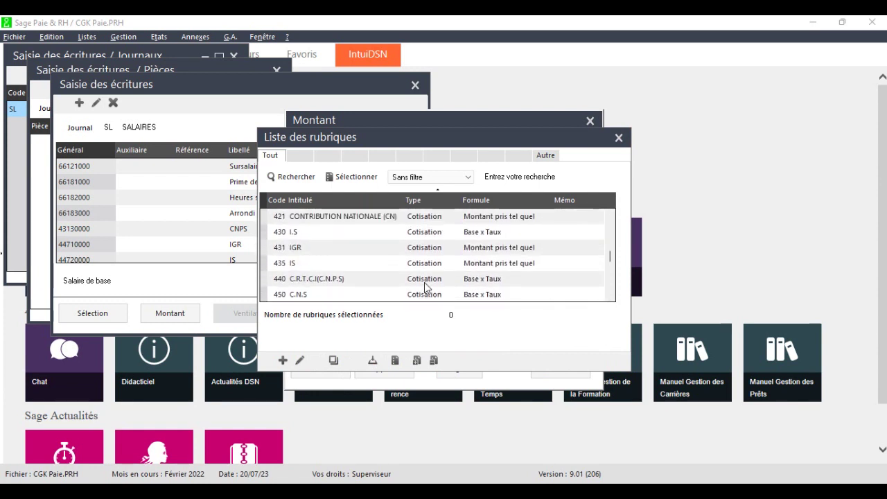
scroll(424, 284, up, 1)
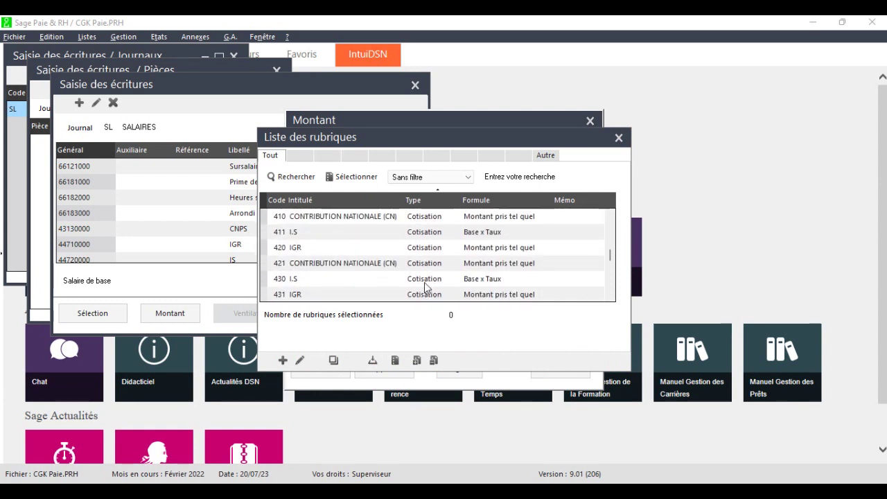
double_click(370, 216)
click(576, 369)
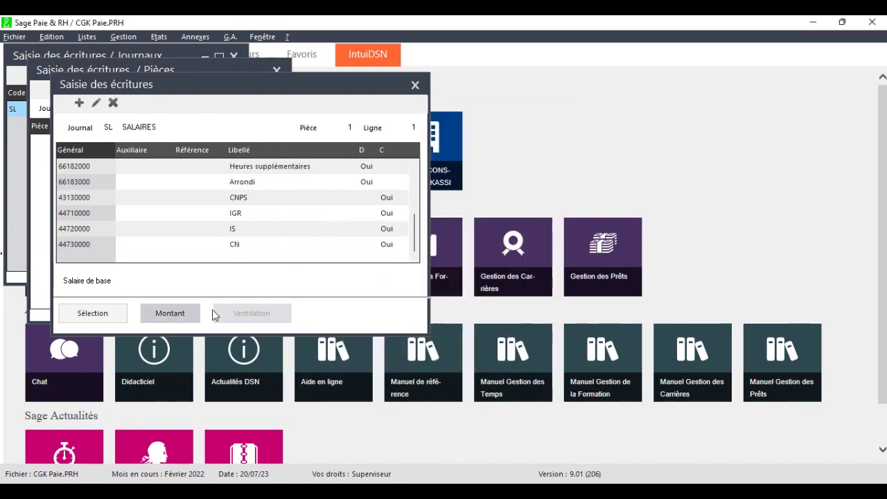
Create a credit entry on general account 42200000 labelled "SALAIRE", keeping the default personnel selection.
click(79, 102)
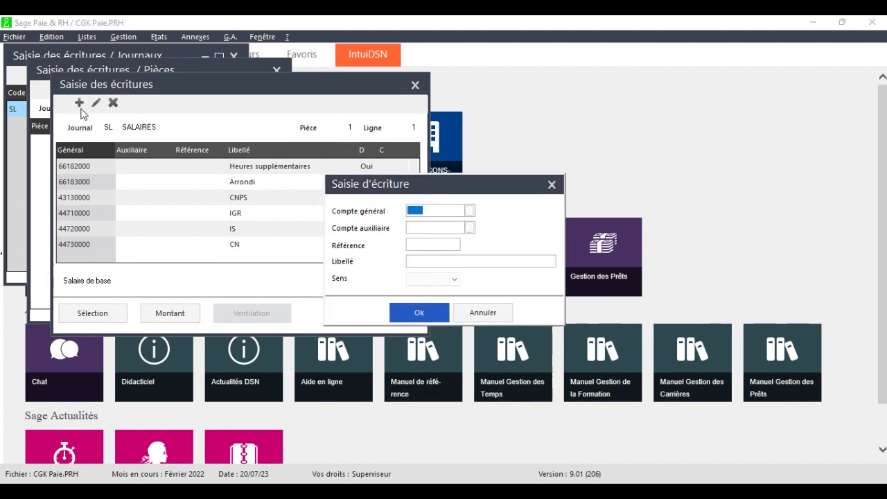
click(471, 210)
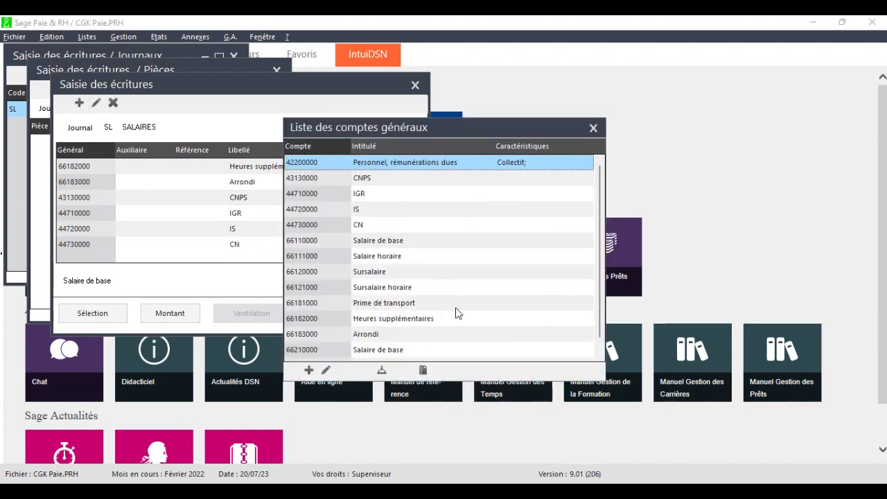
double_click(425, 163)
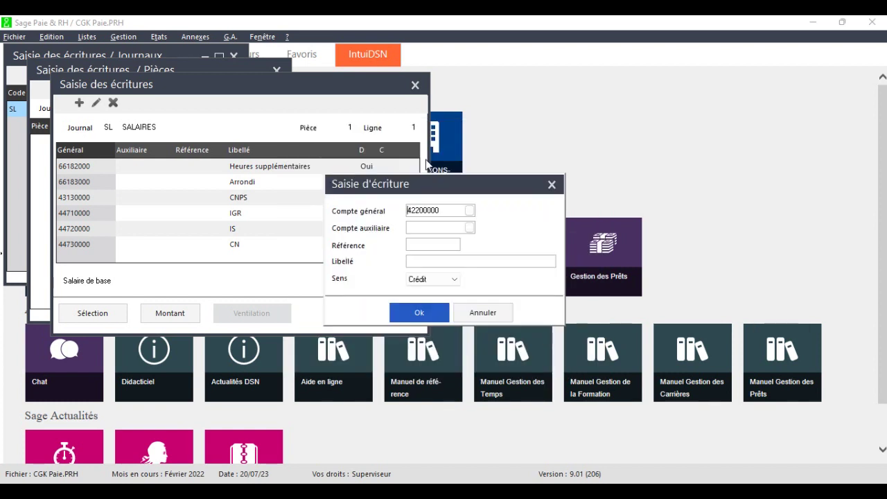
click(464, 260)
text(SALAIRE)
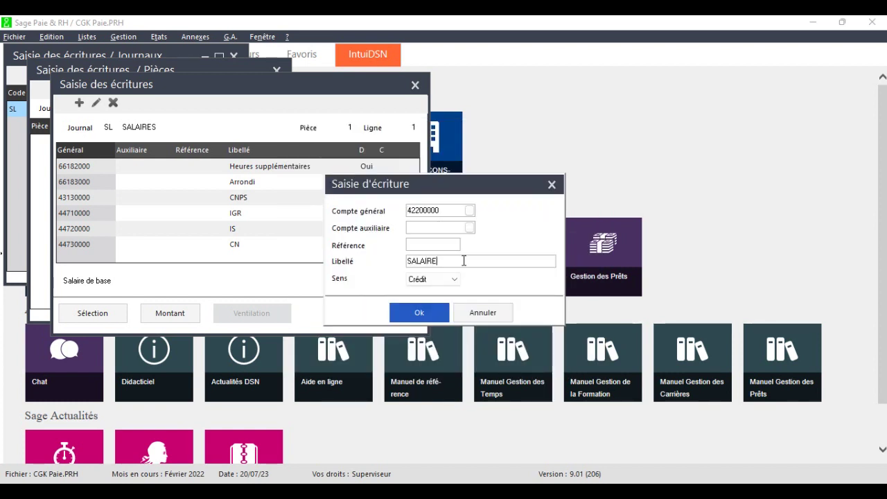
click(420, 312)
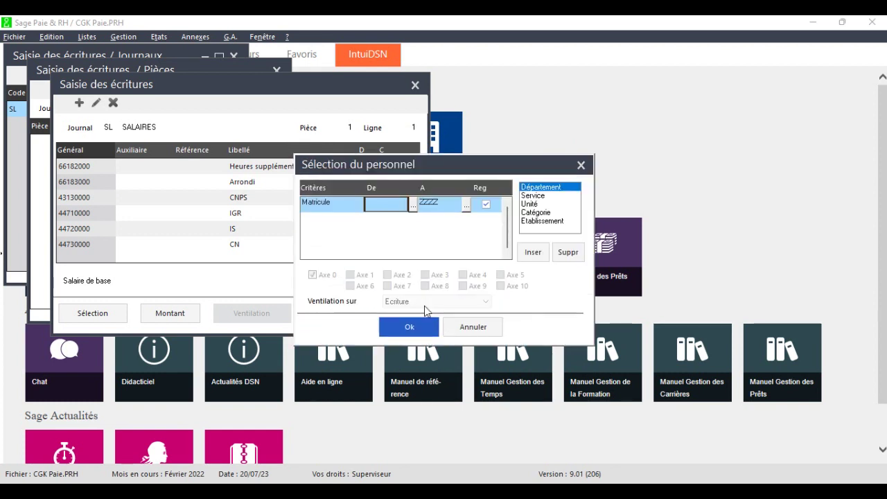
click(409, 326)
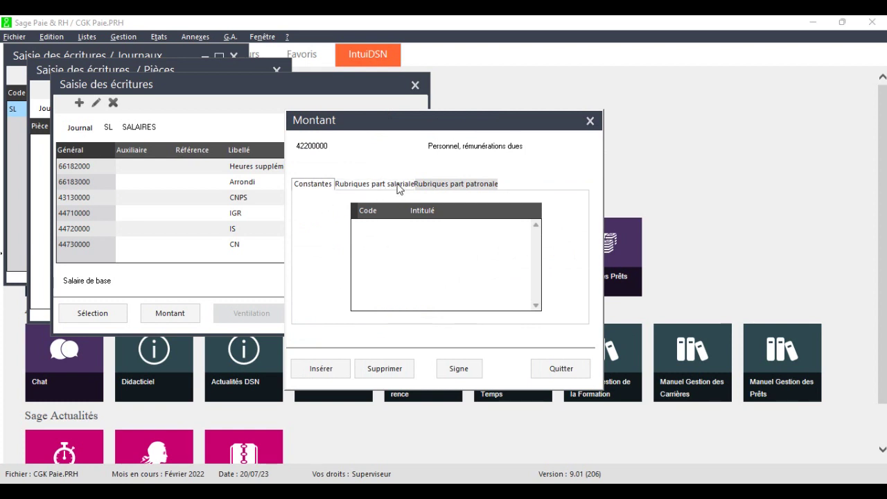
Insert the constant NETPAIE as the element to add to the 42200000 entry's amount and finish the entry.
click(335, 371)
click(439, 281)
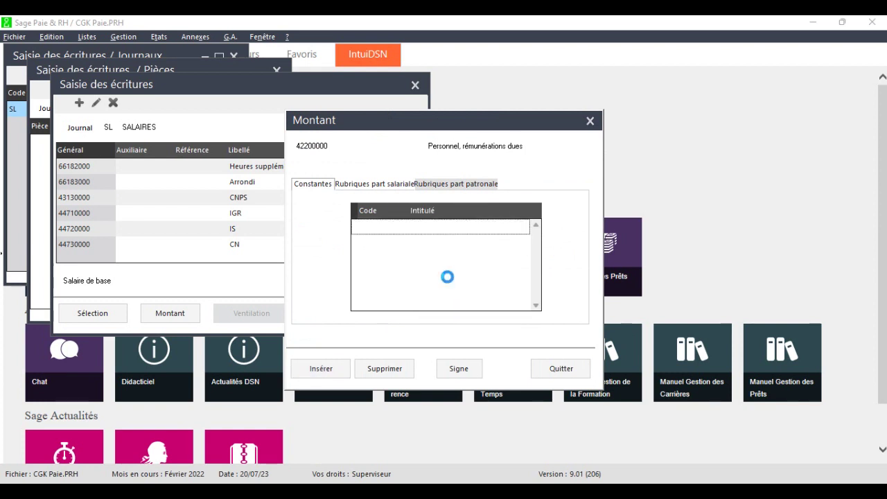
click(298, 169)
text(N)
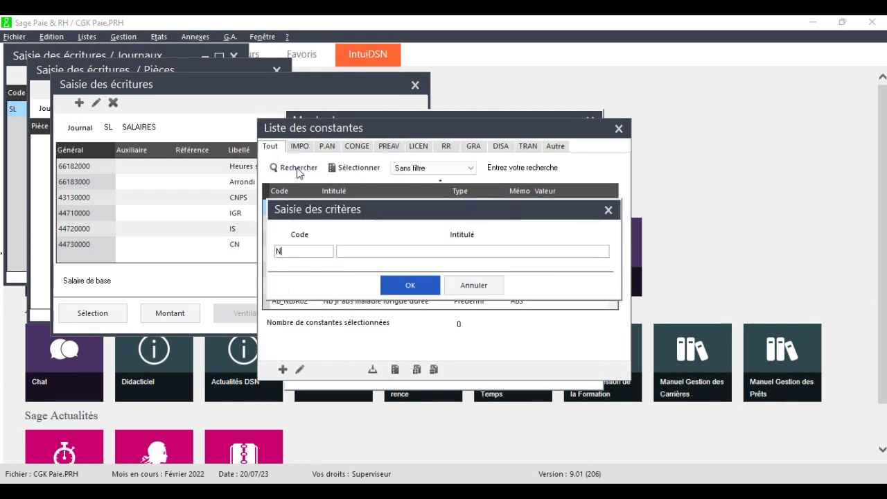
text(ETPAIEZ)
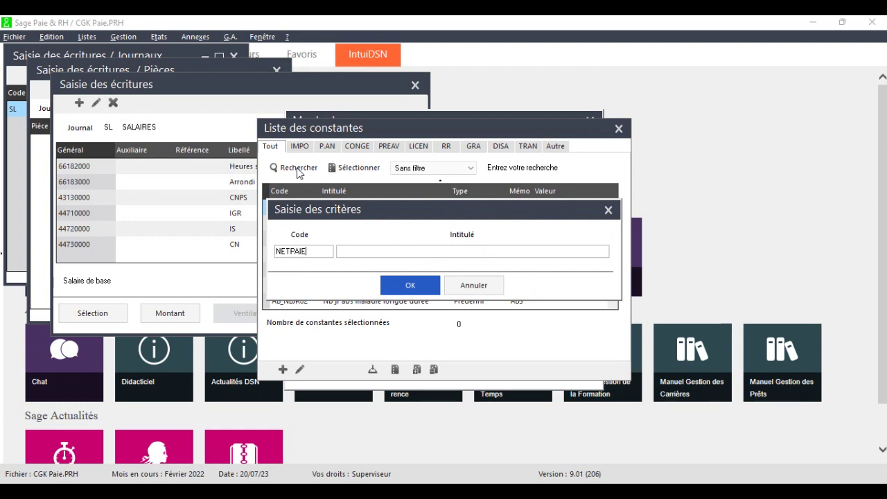
key(Return)
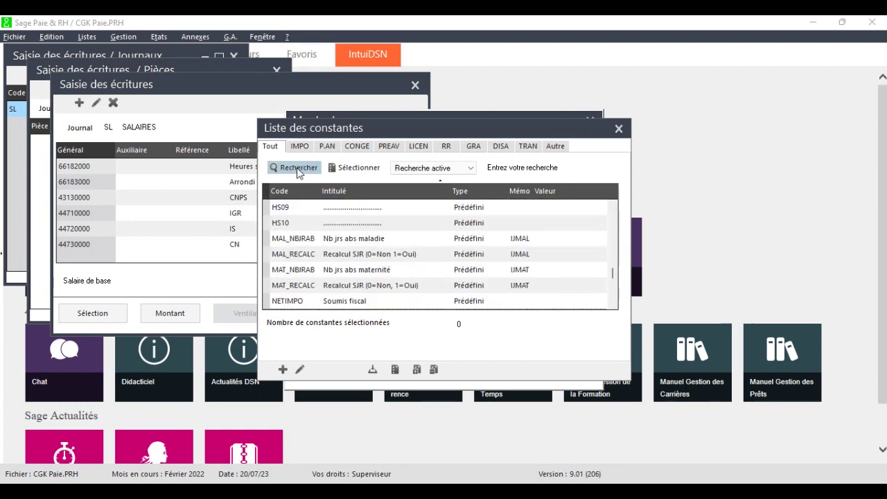
key(Escape)
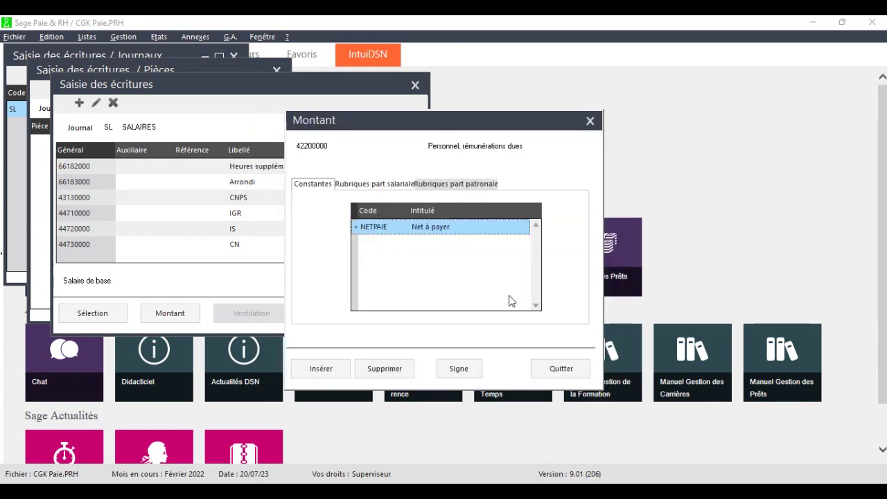
click(572, 370)
key(Return)
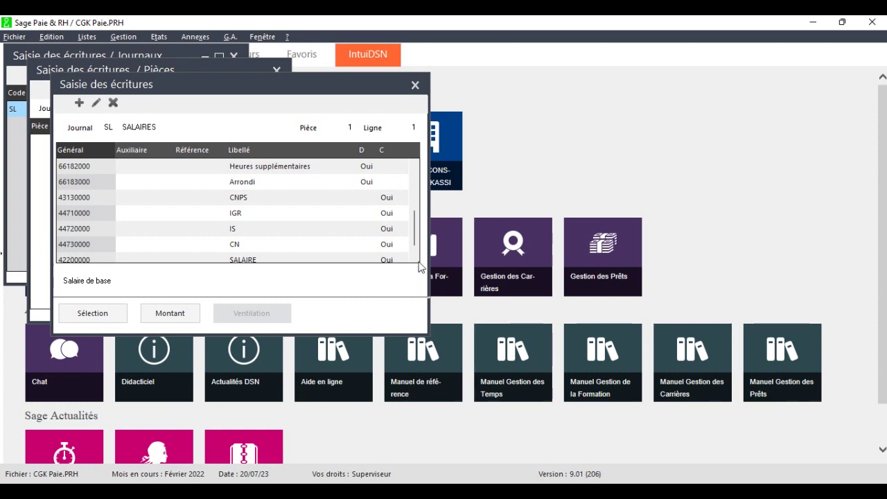
Close the SALAIRES entry lines, the pieces list and the journals list.
click(415, 85)
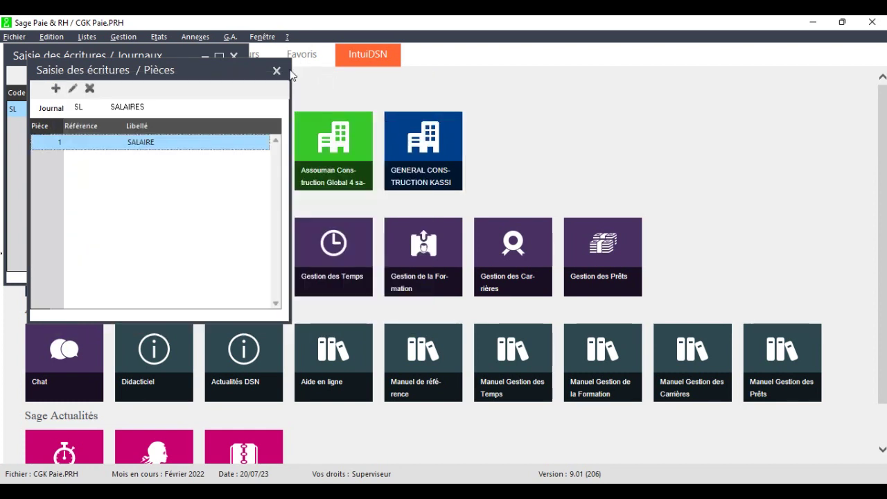
click(277, 70)
click(232, 57)
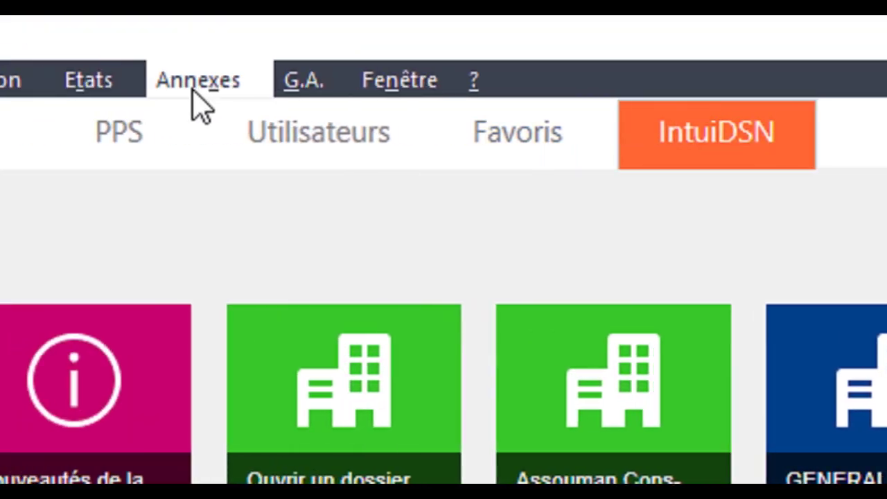
Try to produce the control journal for payroll posted up to 28/02/22 with the default criteria.
click(194, 89)
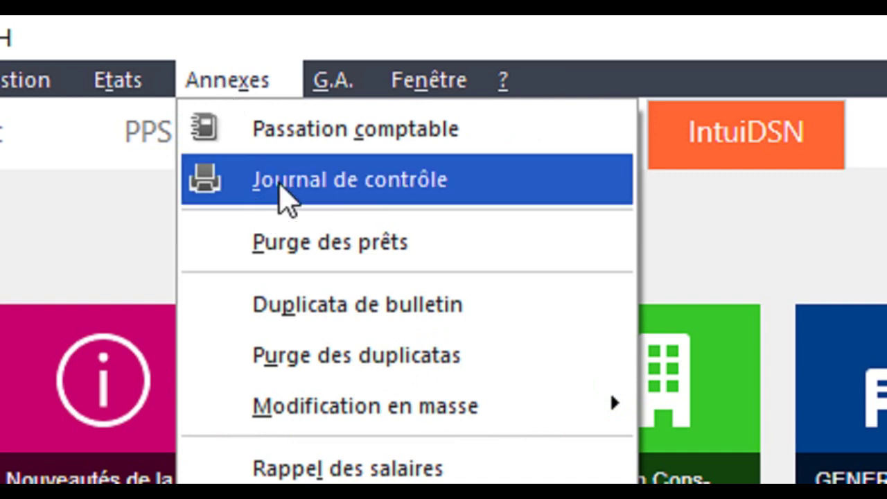
click(279, 184)
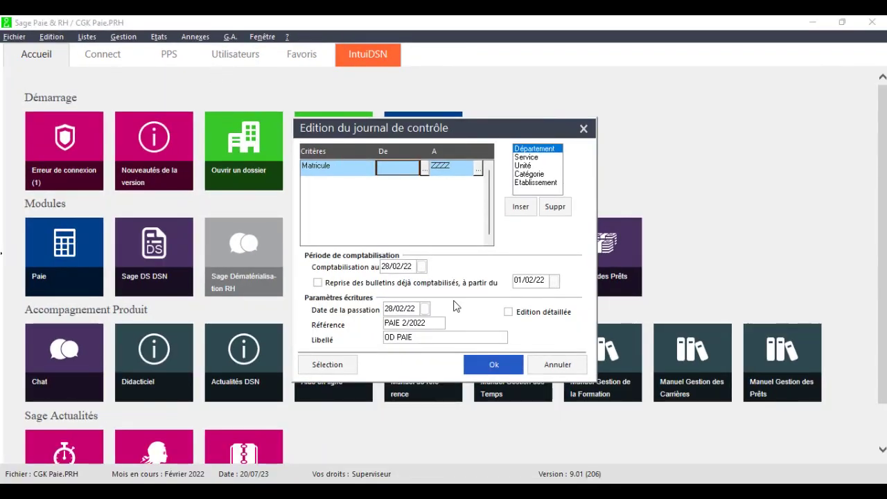
click(515, 367)
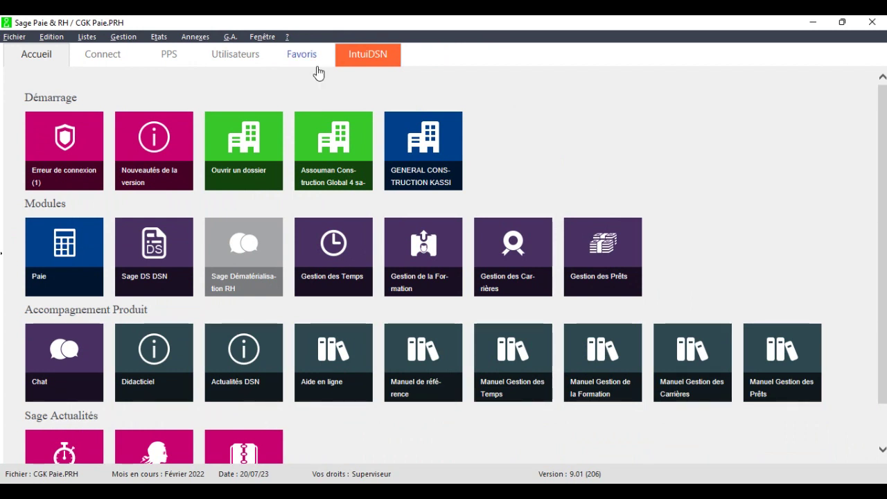
Open the first employee's calculated payslip from the employee payslip list and maximize its window.
click(130, 39)
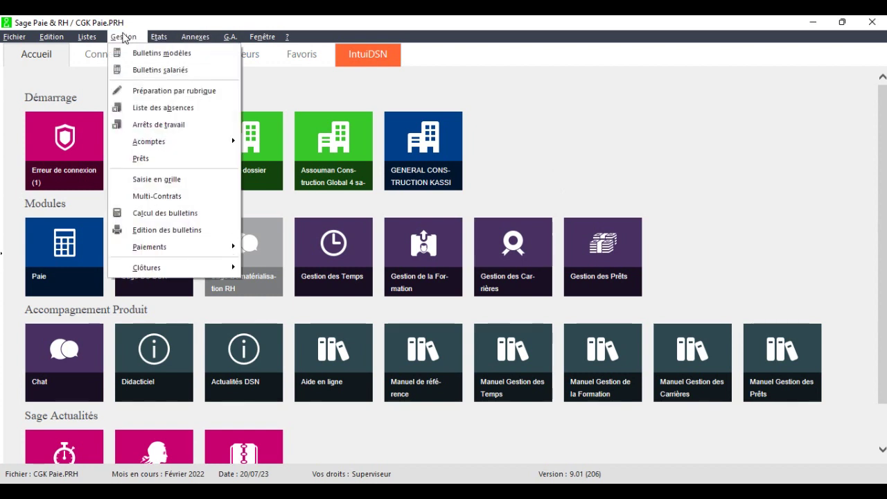
click(137, 71)
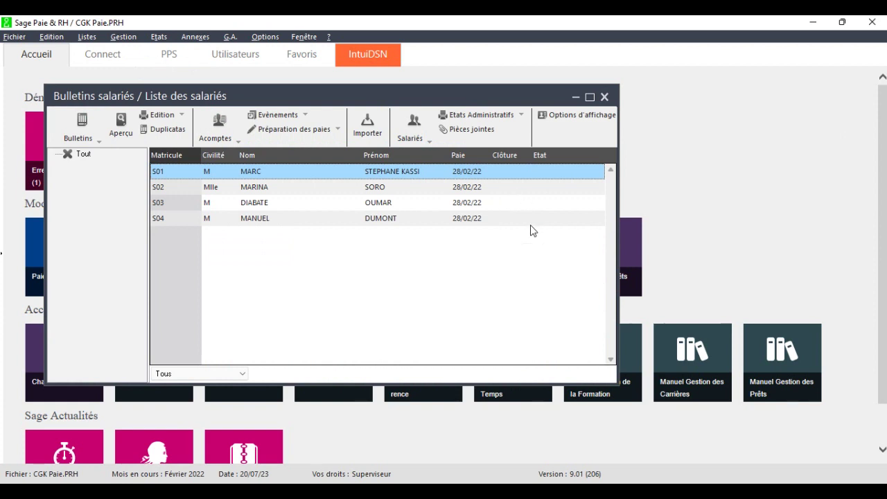
double_click(472, 173)
click(332, 92)
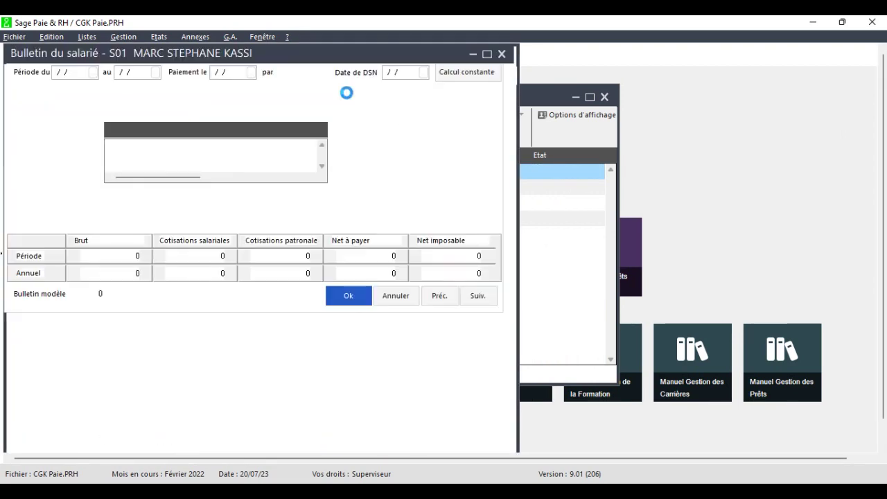
click(489, 56)
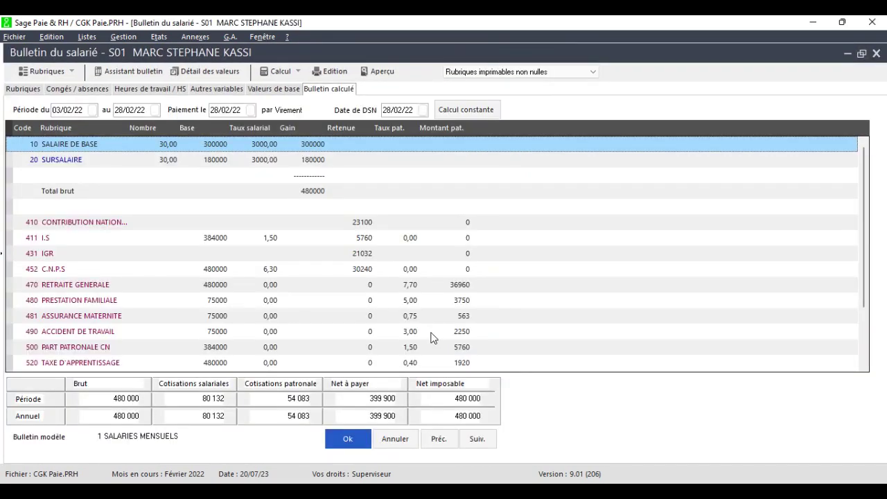
Save the calculated payslips of all four employees in turn and close the payslip list.
click(489, 441)
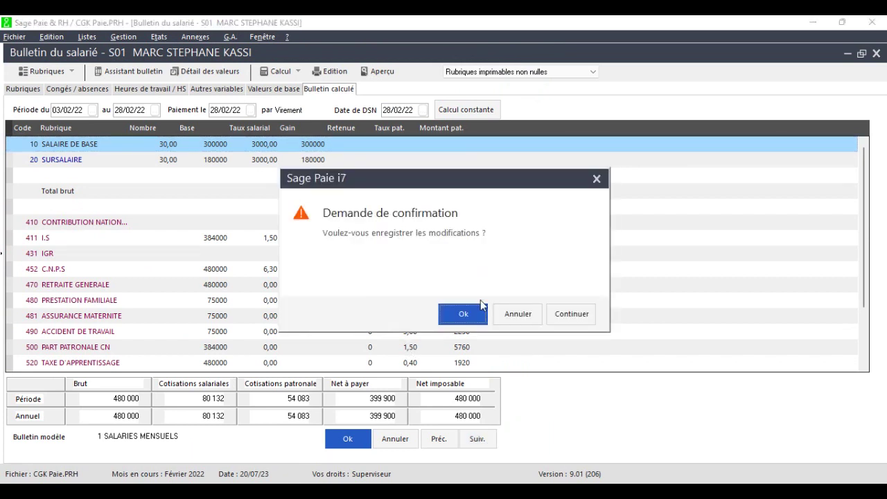
click(481, 306)
click(486, 443)
click(460, 314)
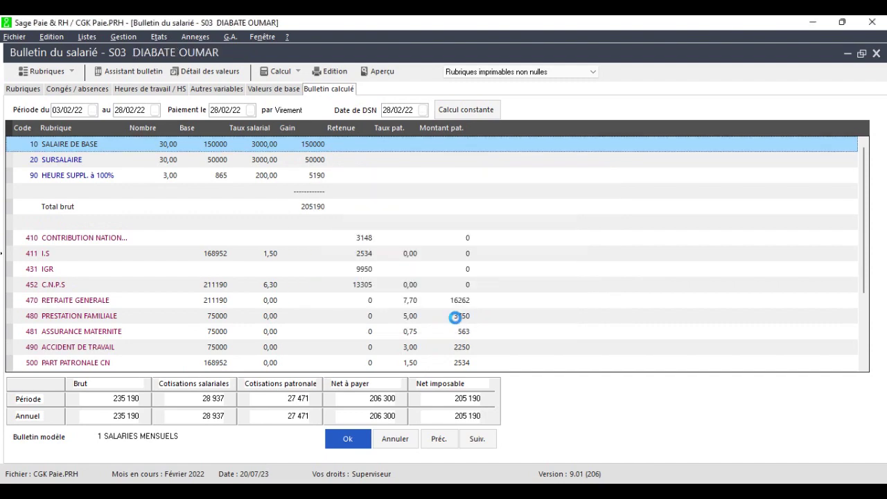
click(480, 442)
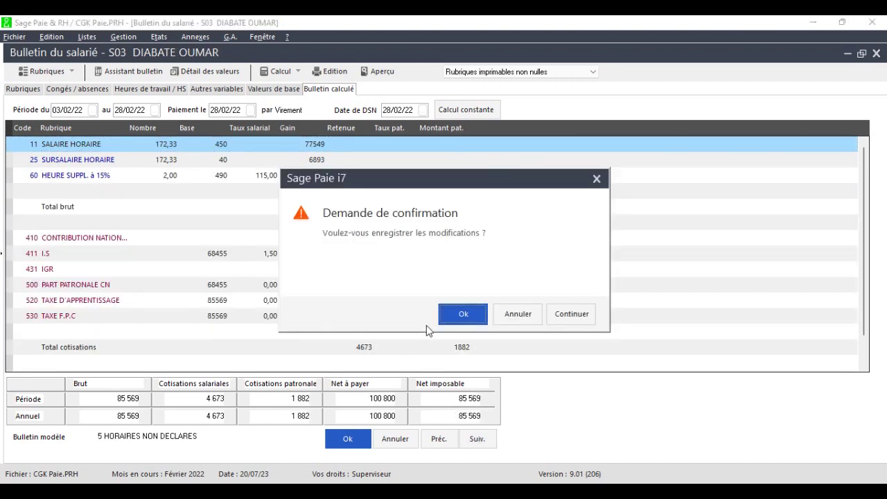
click(459, 311)
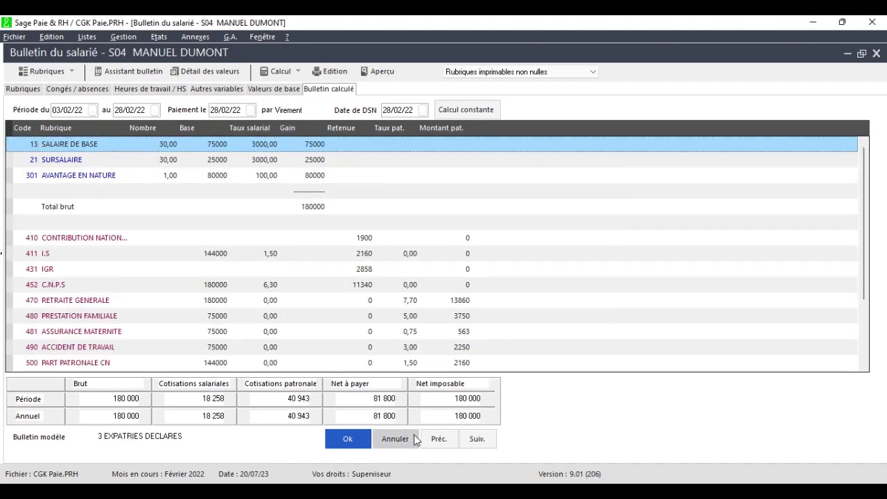
click(358, 439)
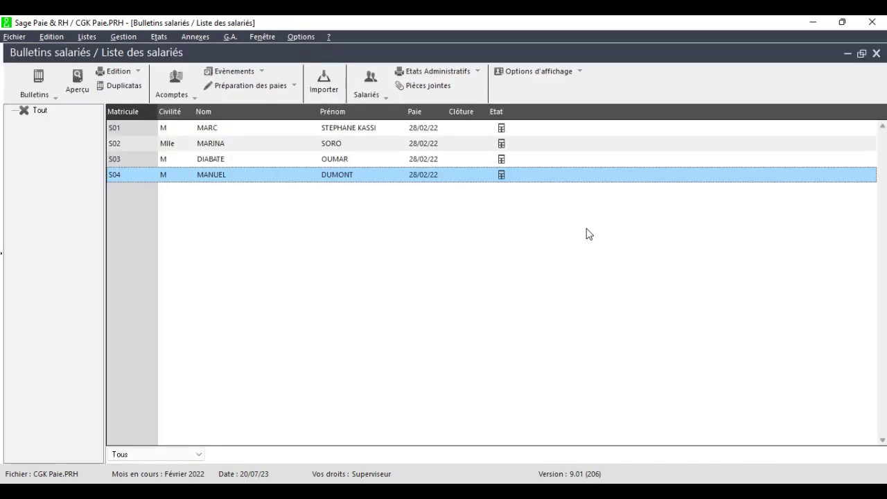
click(876, 54)
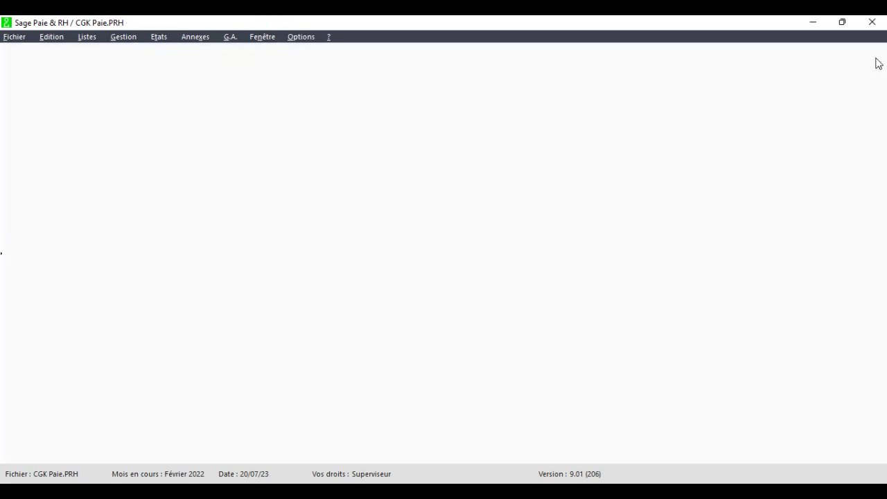
Preview the control journal for payroll posted up to 28/02/22, check its entries and totals, and close it.
click(194, 38)
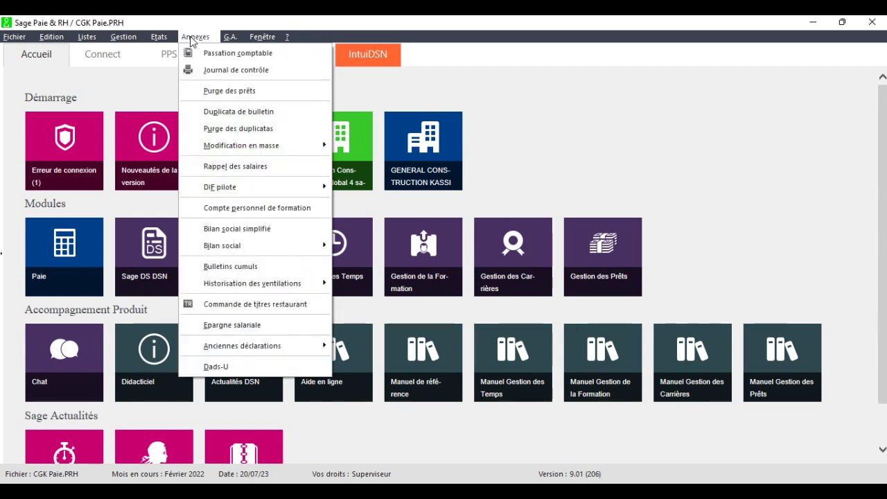
click(226, 69)
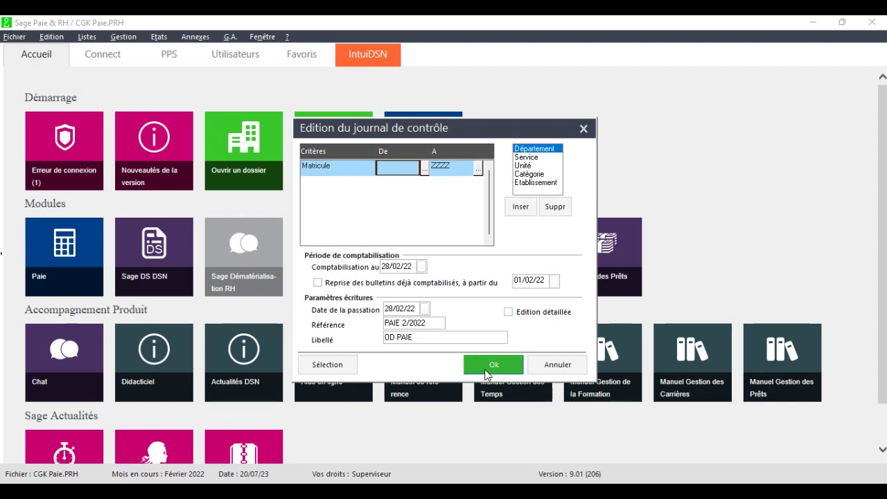
click(487, 373)
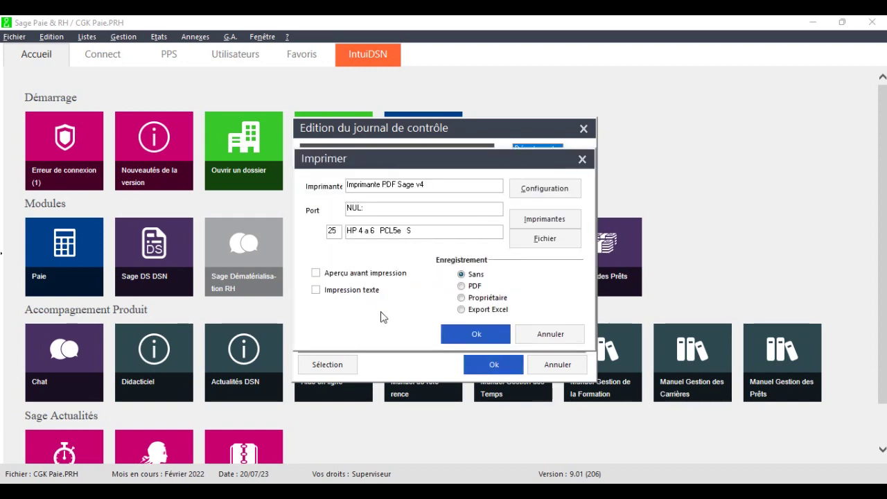
click(451, 332)
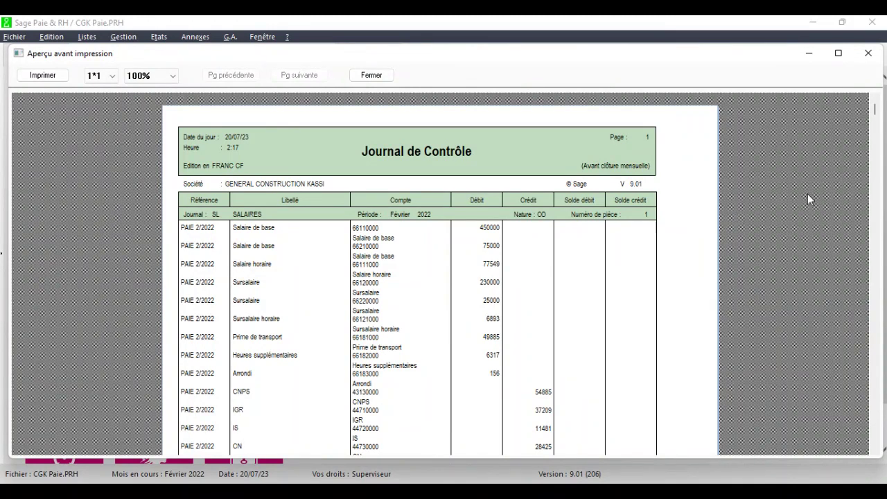
drag(875, 118, 875, 186)
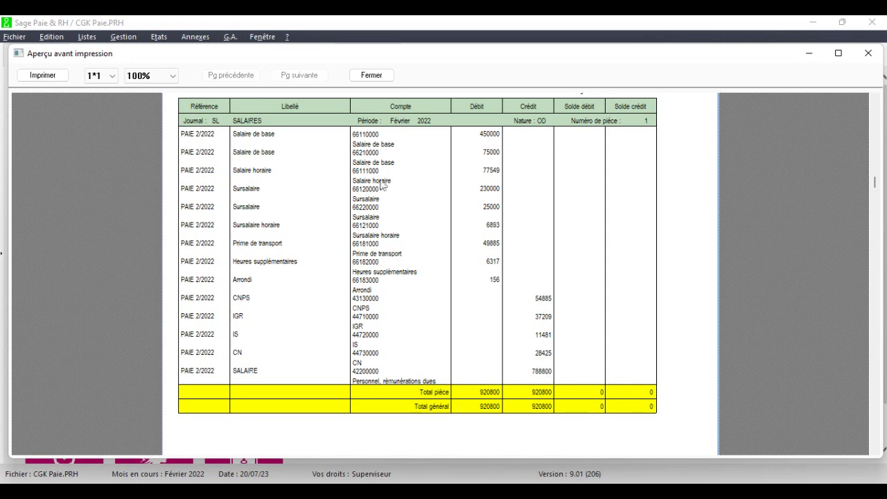
click(380, 76)
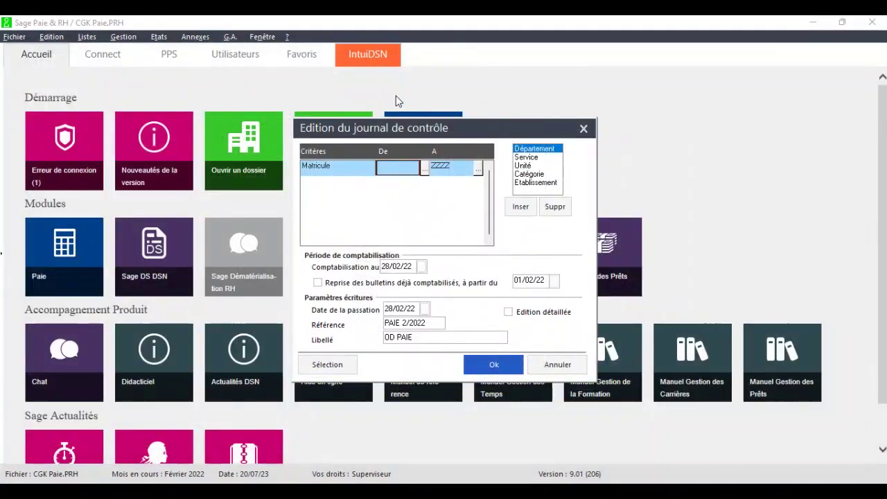
click(563, 367)
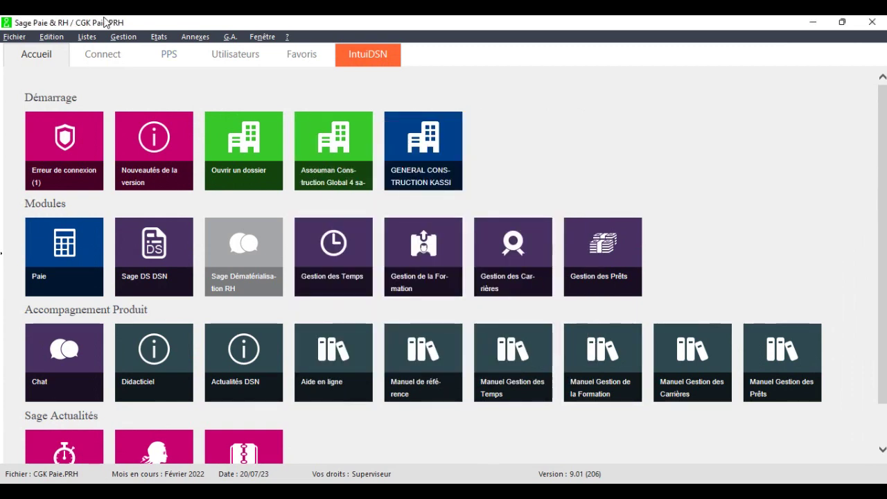
Reopen the SALAIRES journal's SALAIRE piece and check which amount element the 42200000 entry uses.
click(87, 37)
mouse_move(170, 282)
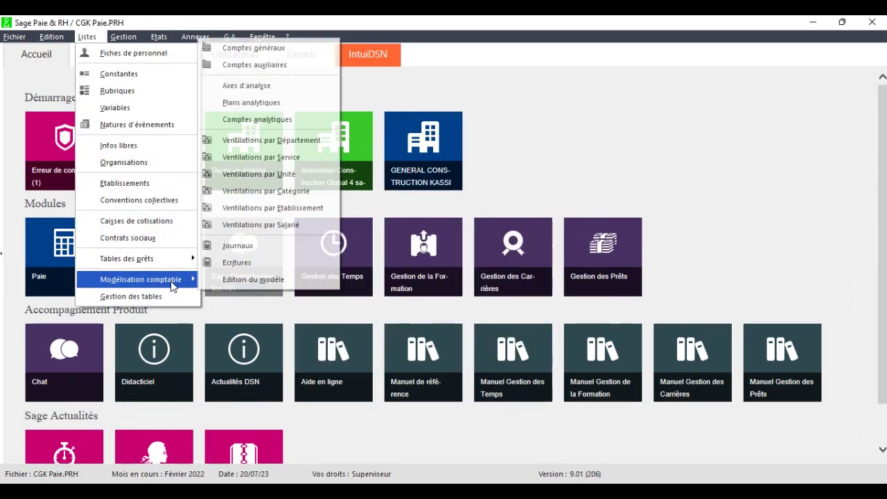
click(266, 262)
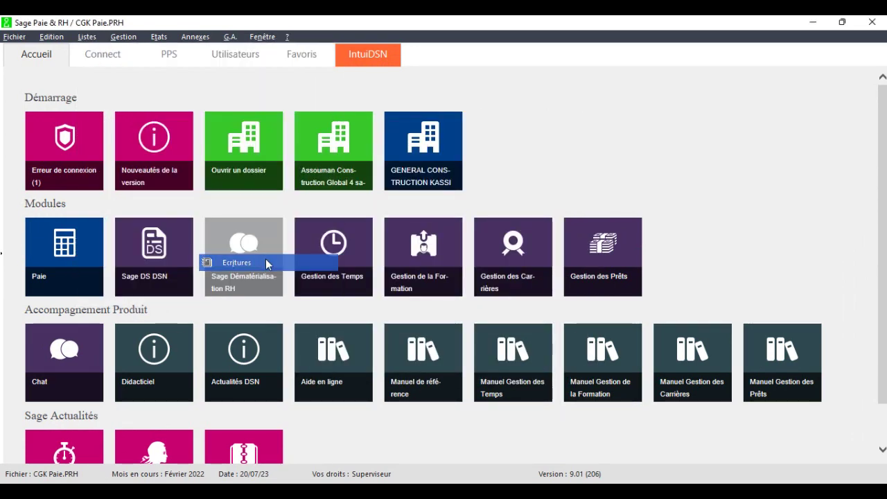
double_click(158, 109)
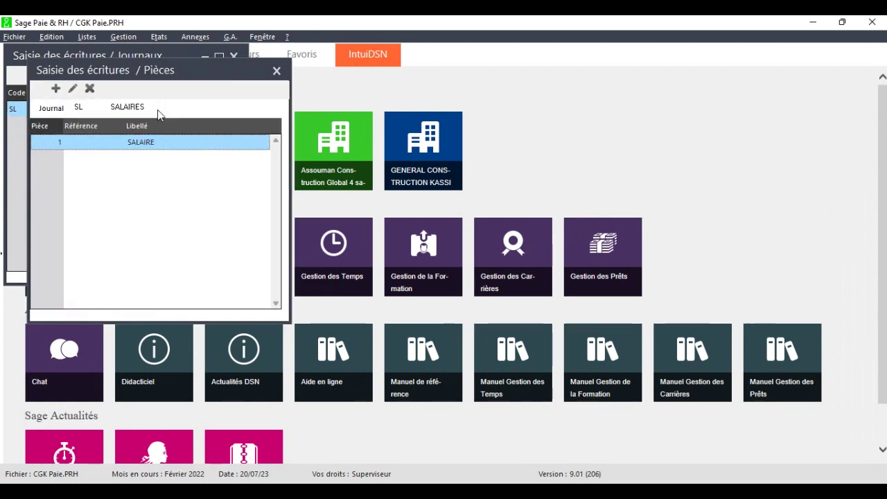
double_click(167, 142)
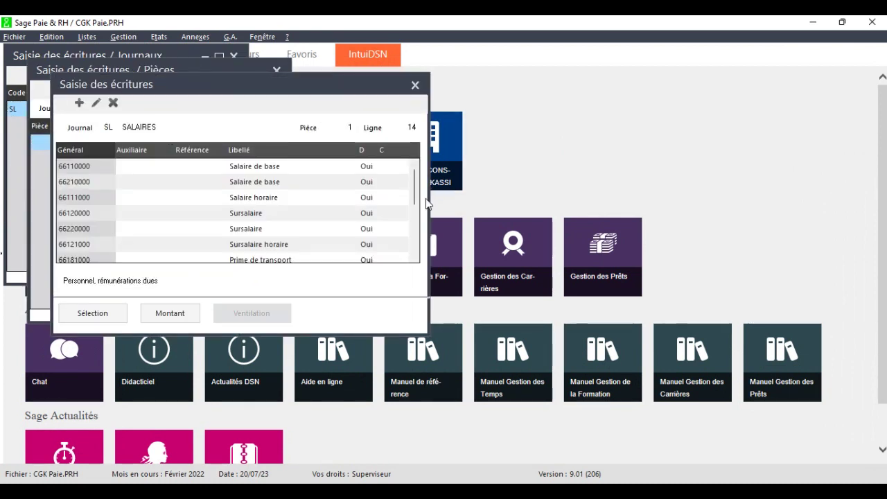
drag(415, 199, 425, 276)
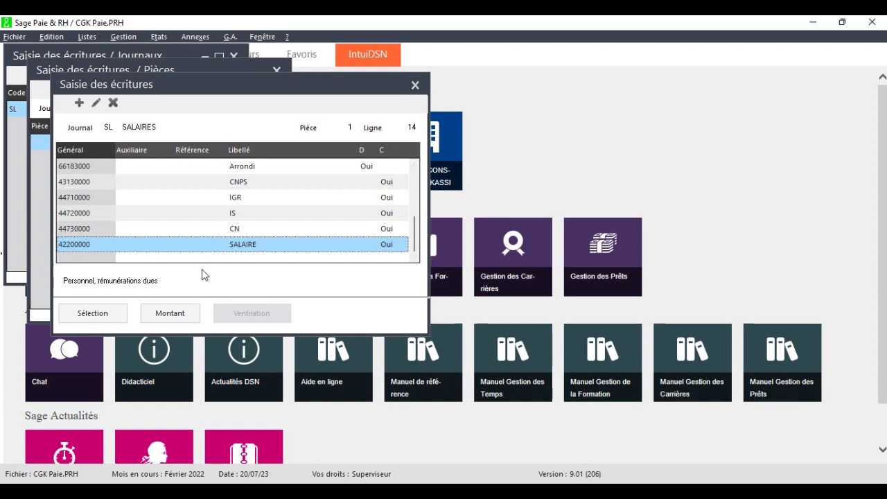
click(194, 312)
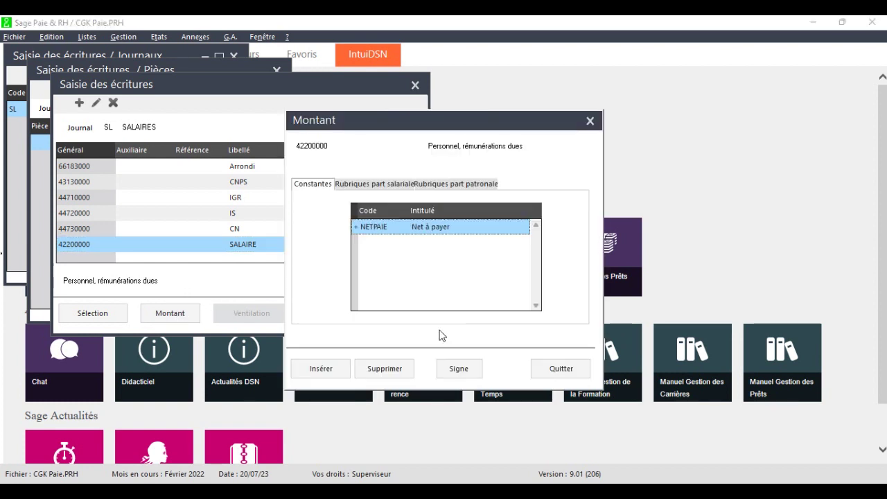
click(570, 370)
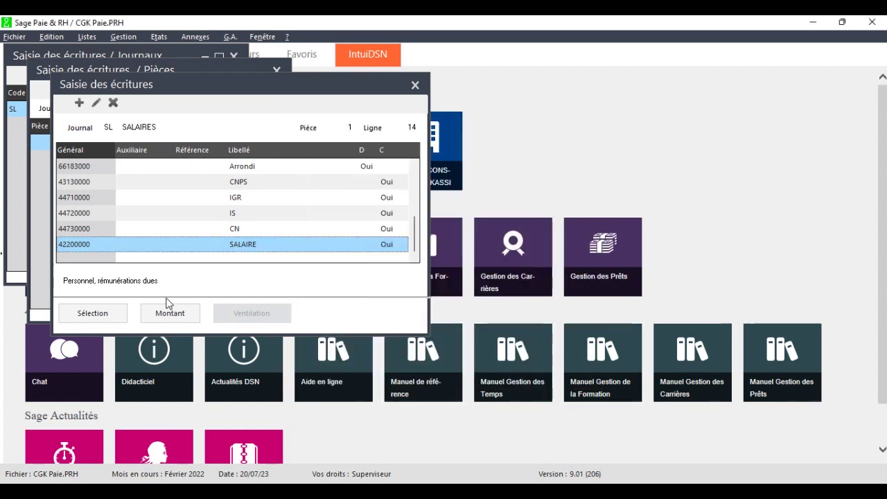
Turn off the Reg grouping option in the 42200000 SALAIRE entry's personnel selection, confirm it, and close the journal entry windows.
click(102, 316)
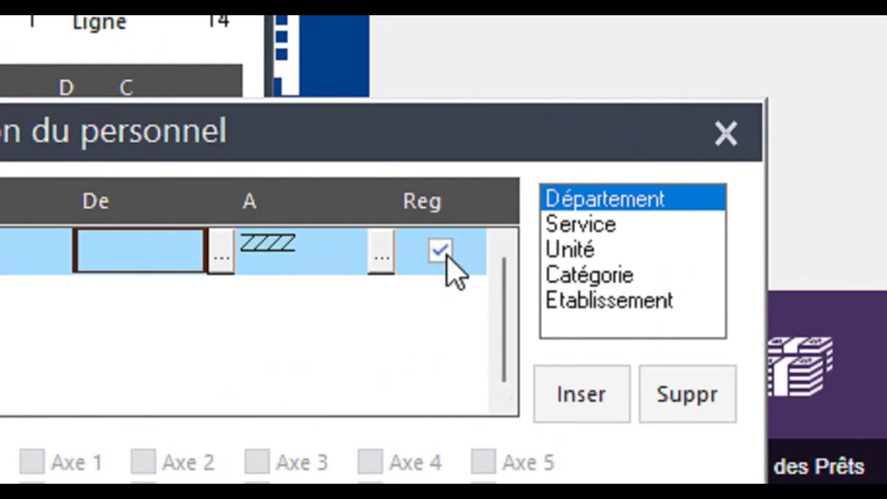
click(447, 257)
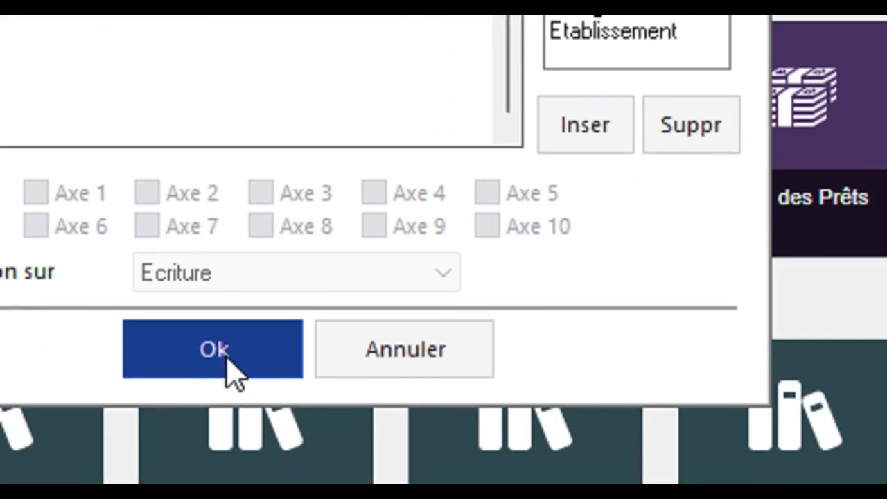
click(228, 358)
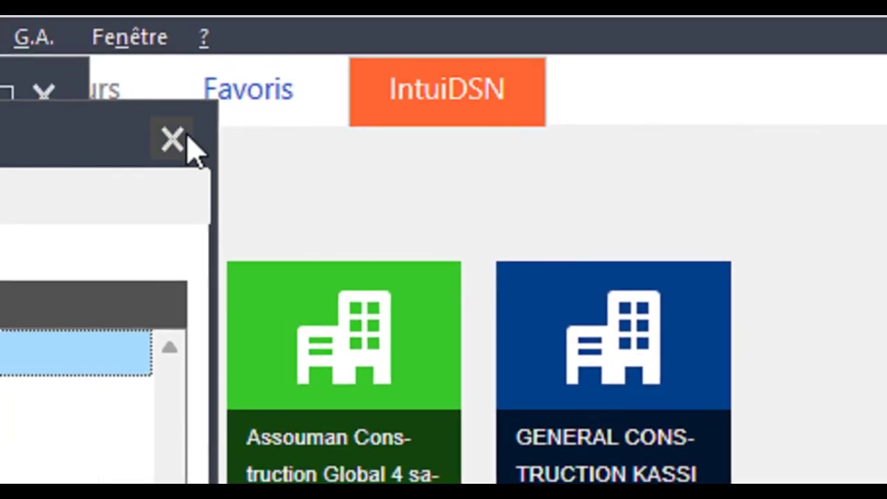
click(118, 107)
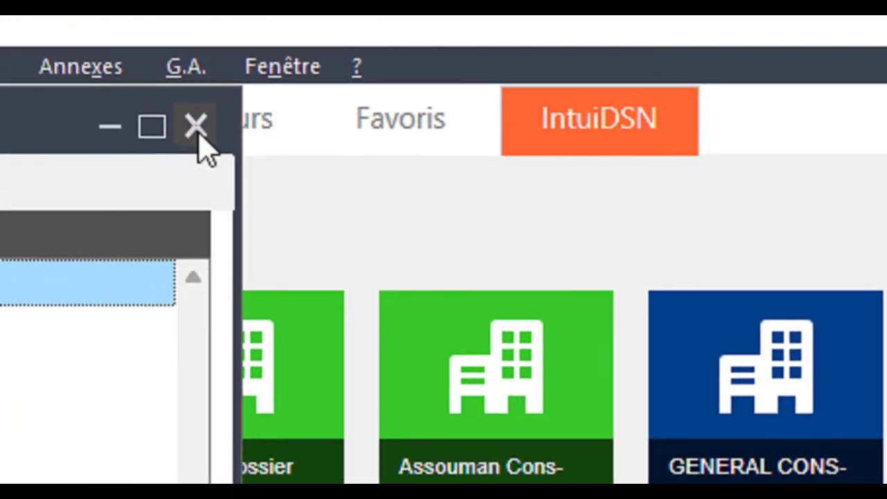
click(196, 126)
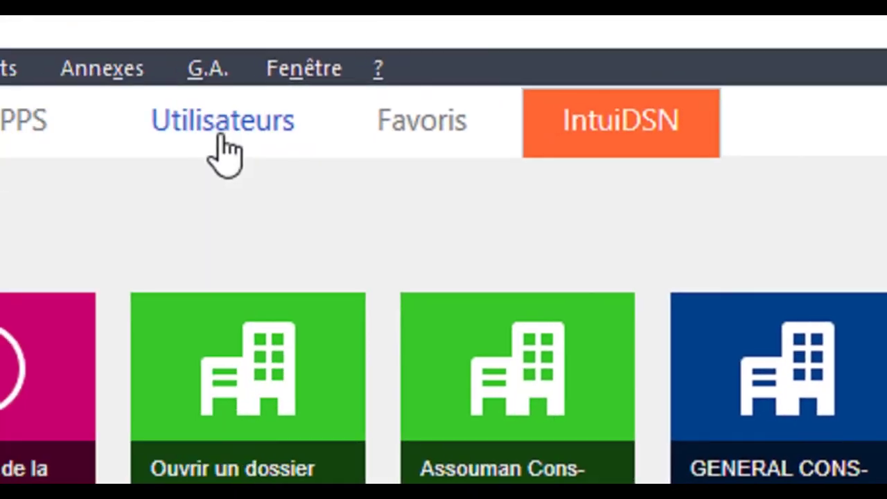
Preview the control journal again up to 28/02/22, check the 42200000 SALAIRE lines per employee and the totals, and close it.
click(42, 69)
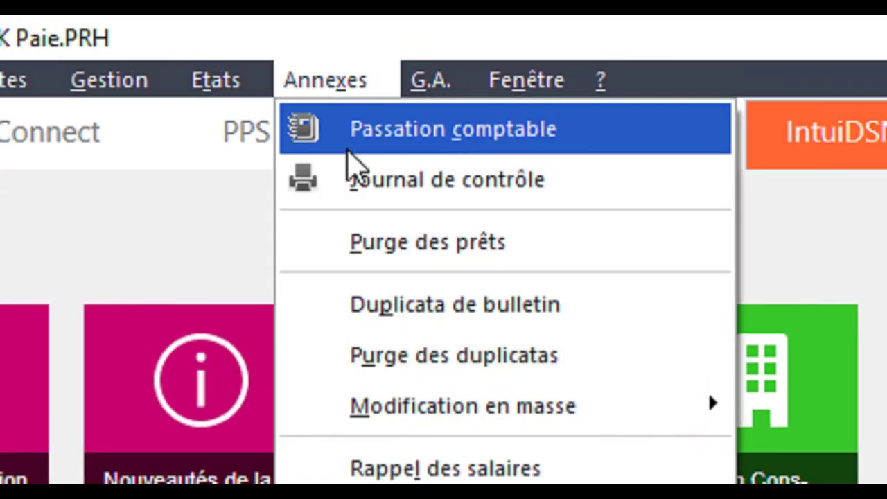
click(362, 182)
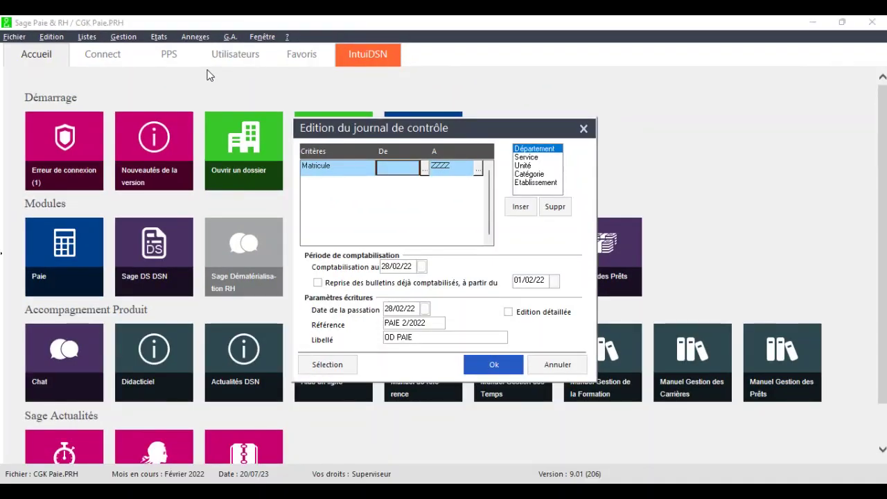
click(487, 367)
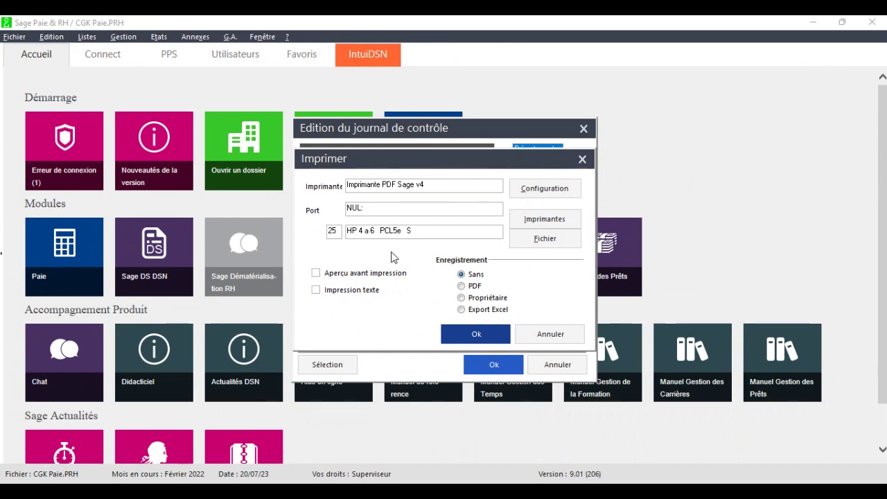
click(486, 334)
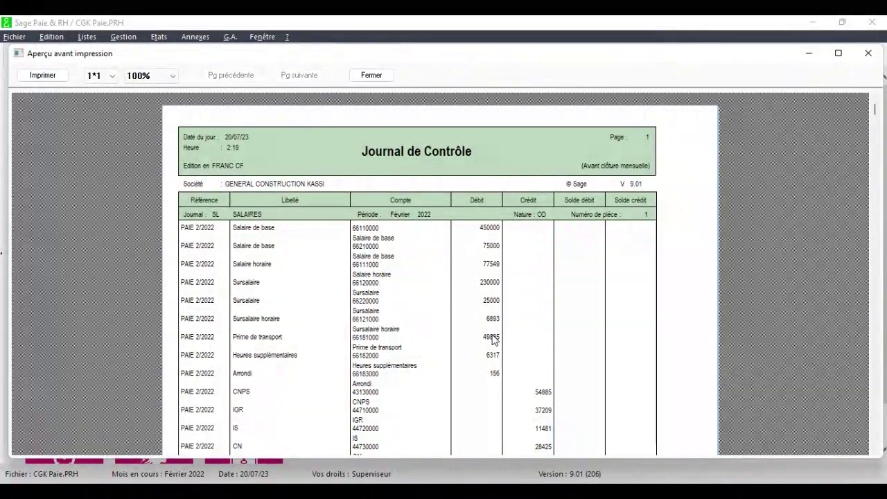
drag(876, 109, 876, 142)
scroll(418, 336, down, 5)
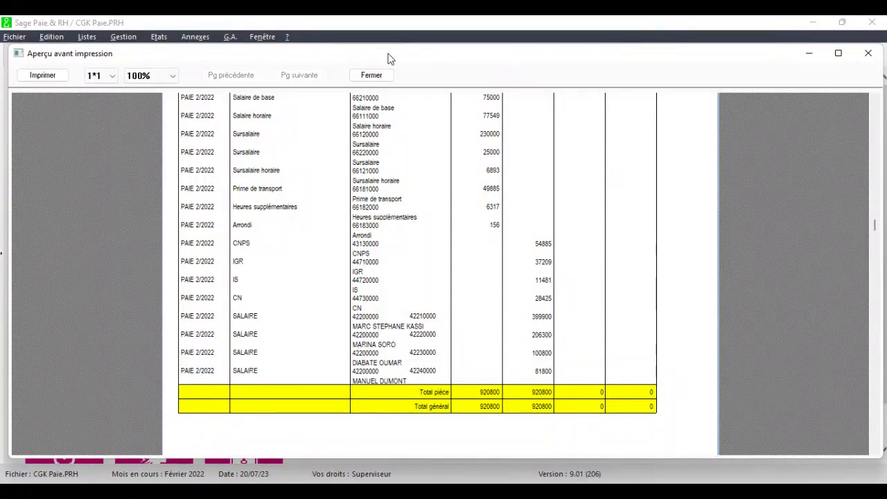
click(373, 75)
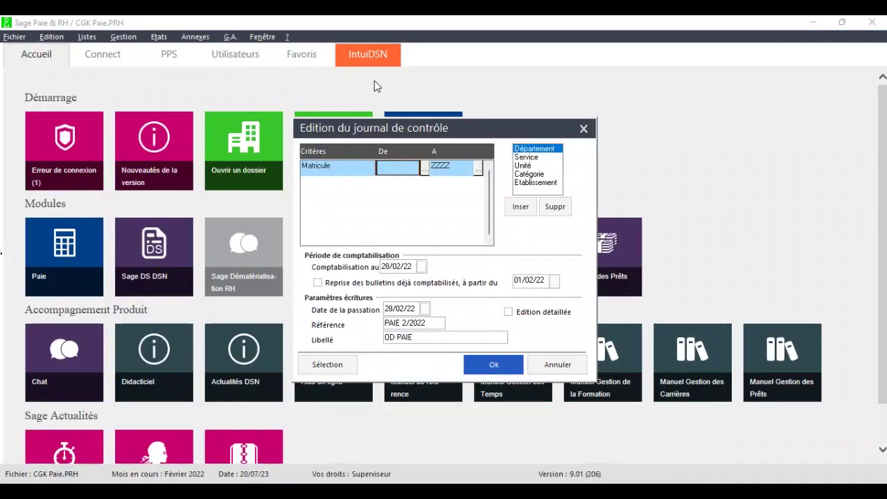
click(556, 365)
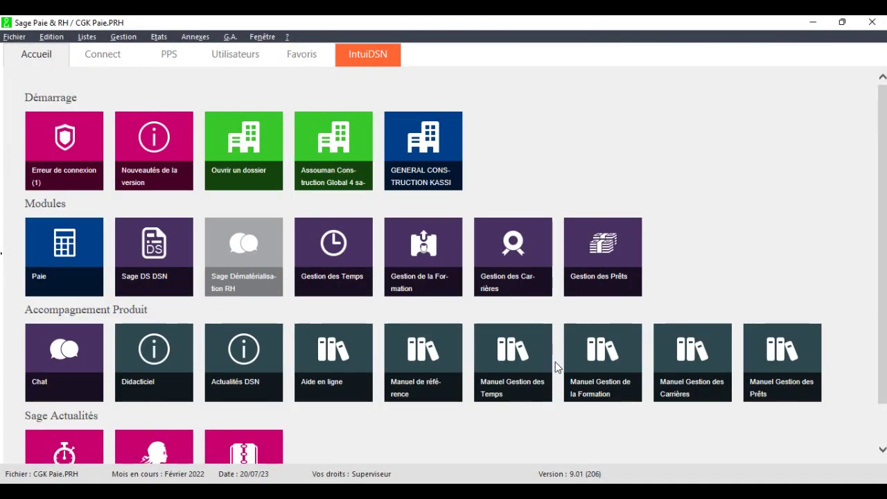